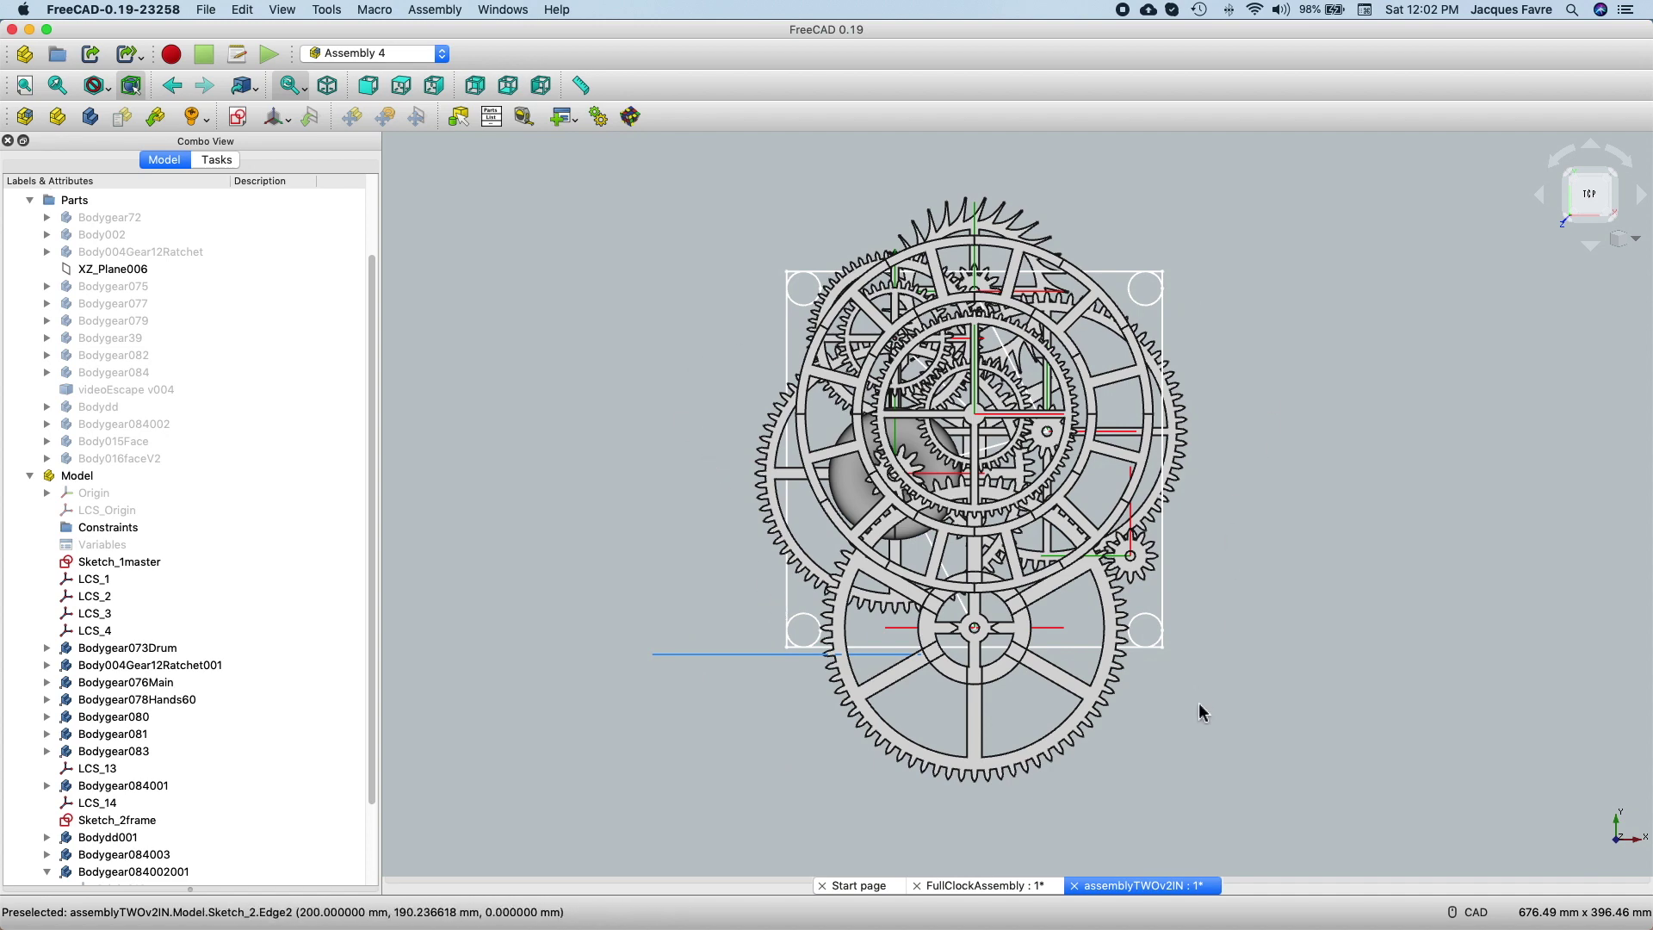
Step: Zoom in on the meshing gear teeth in assemblyTWOv2IN, zoom back out, and select Sketch_2frame
scroll(811, 688, up, 10)
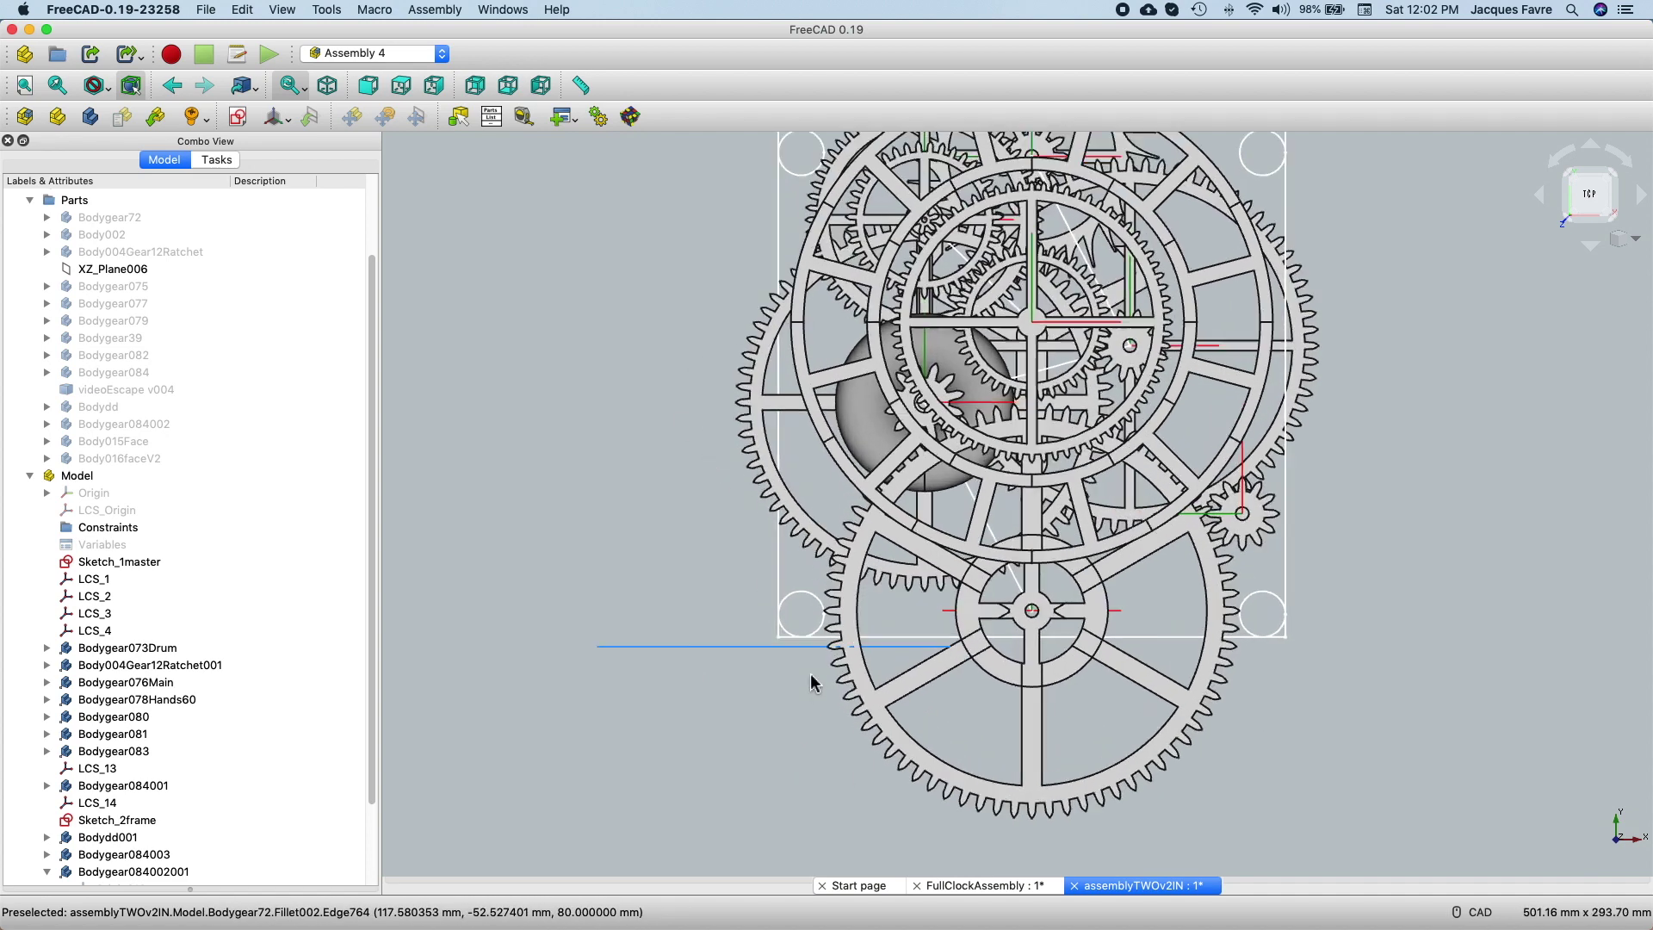
scroll(895, 523, up, 4)
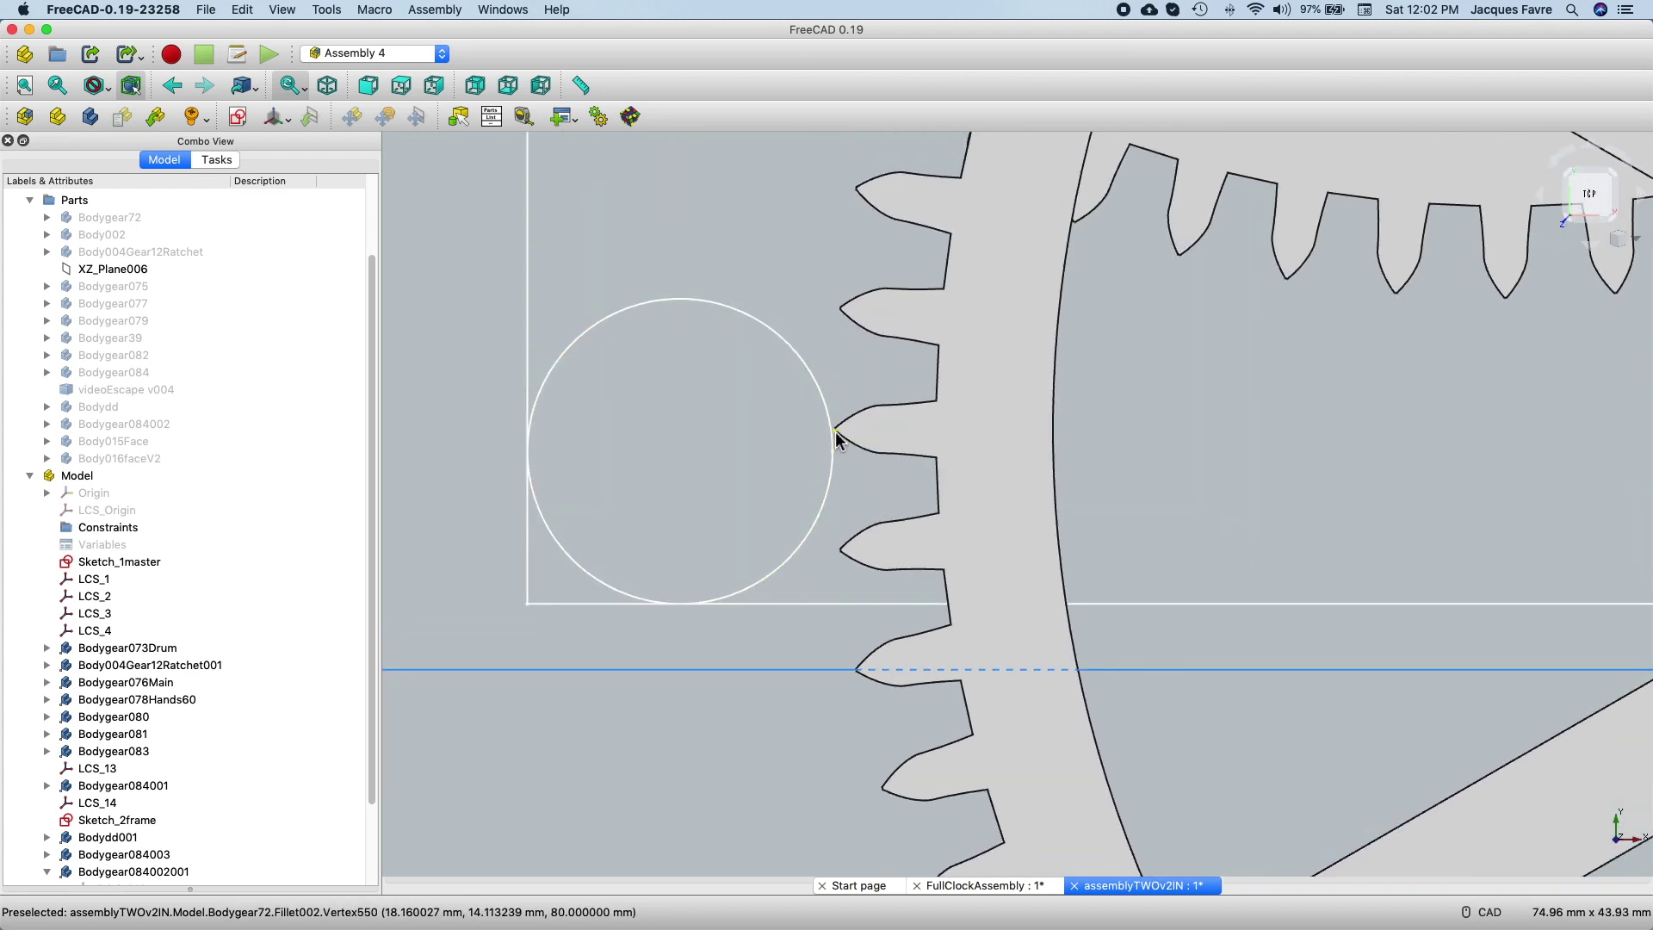
scroll(859, 585, down, 1)
scroll(860, 586, down, 6)
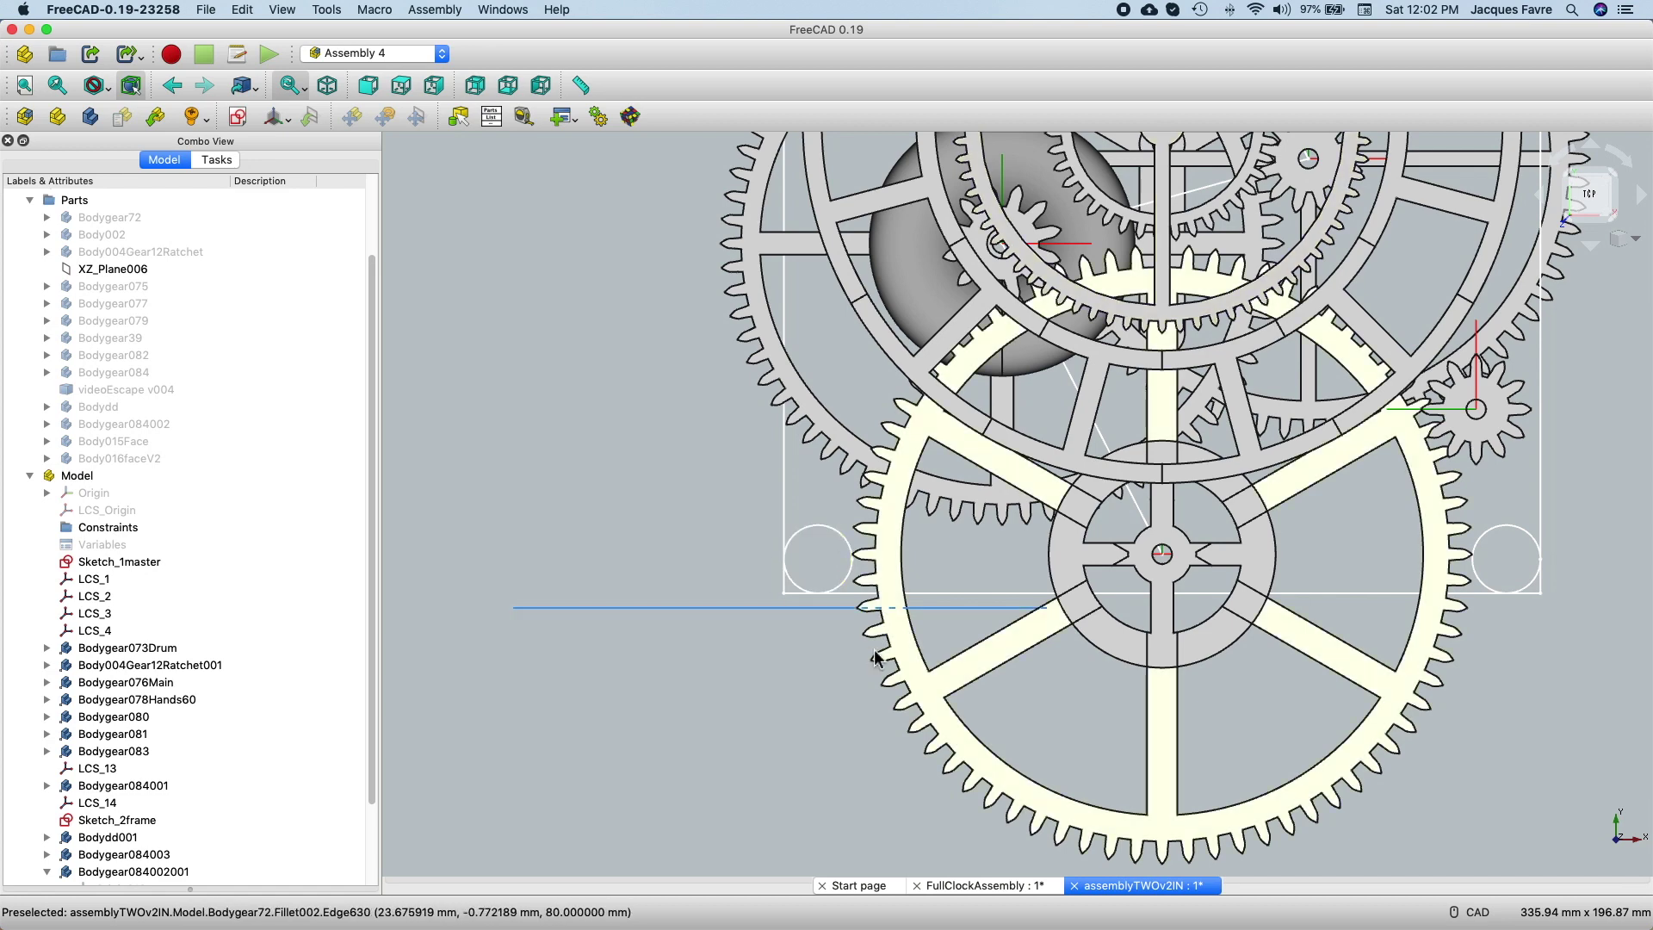
scroll(805, 710, down, 3)
click(790, 629)
Step: Edit Sketch_1master, drag the linkage arm down into its new position, and close the sketch
click(197, 563)
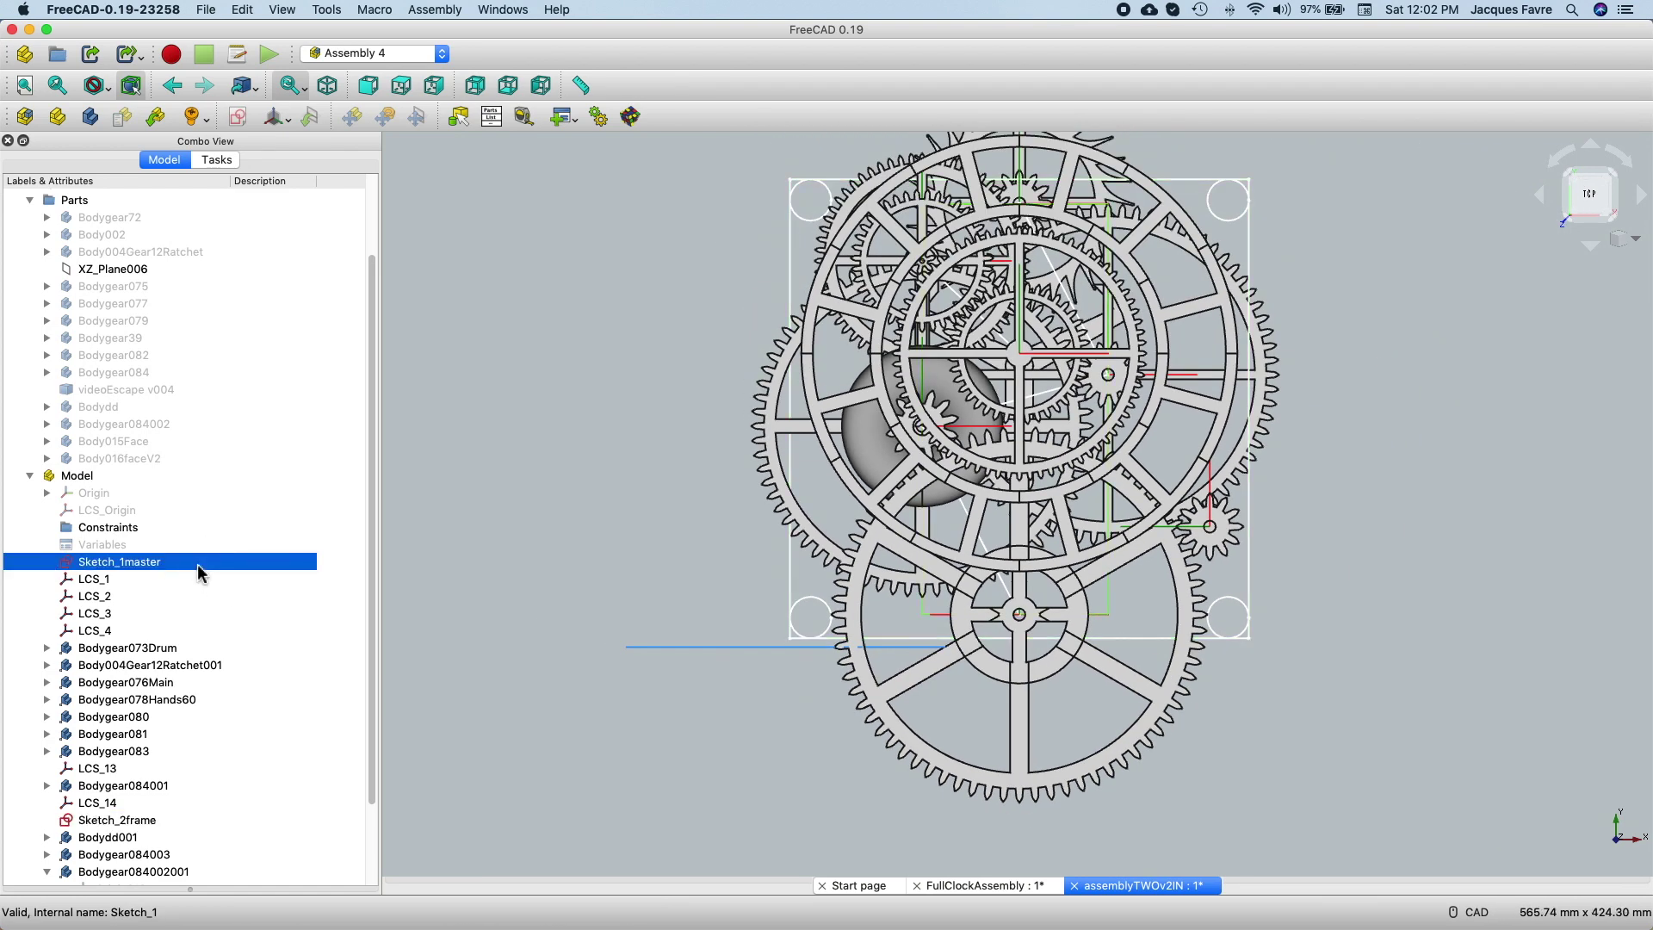
right_click(199, 573)
click(219, 67)
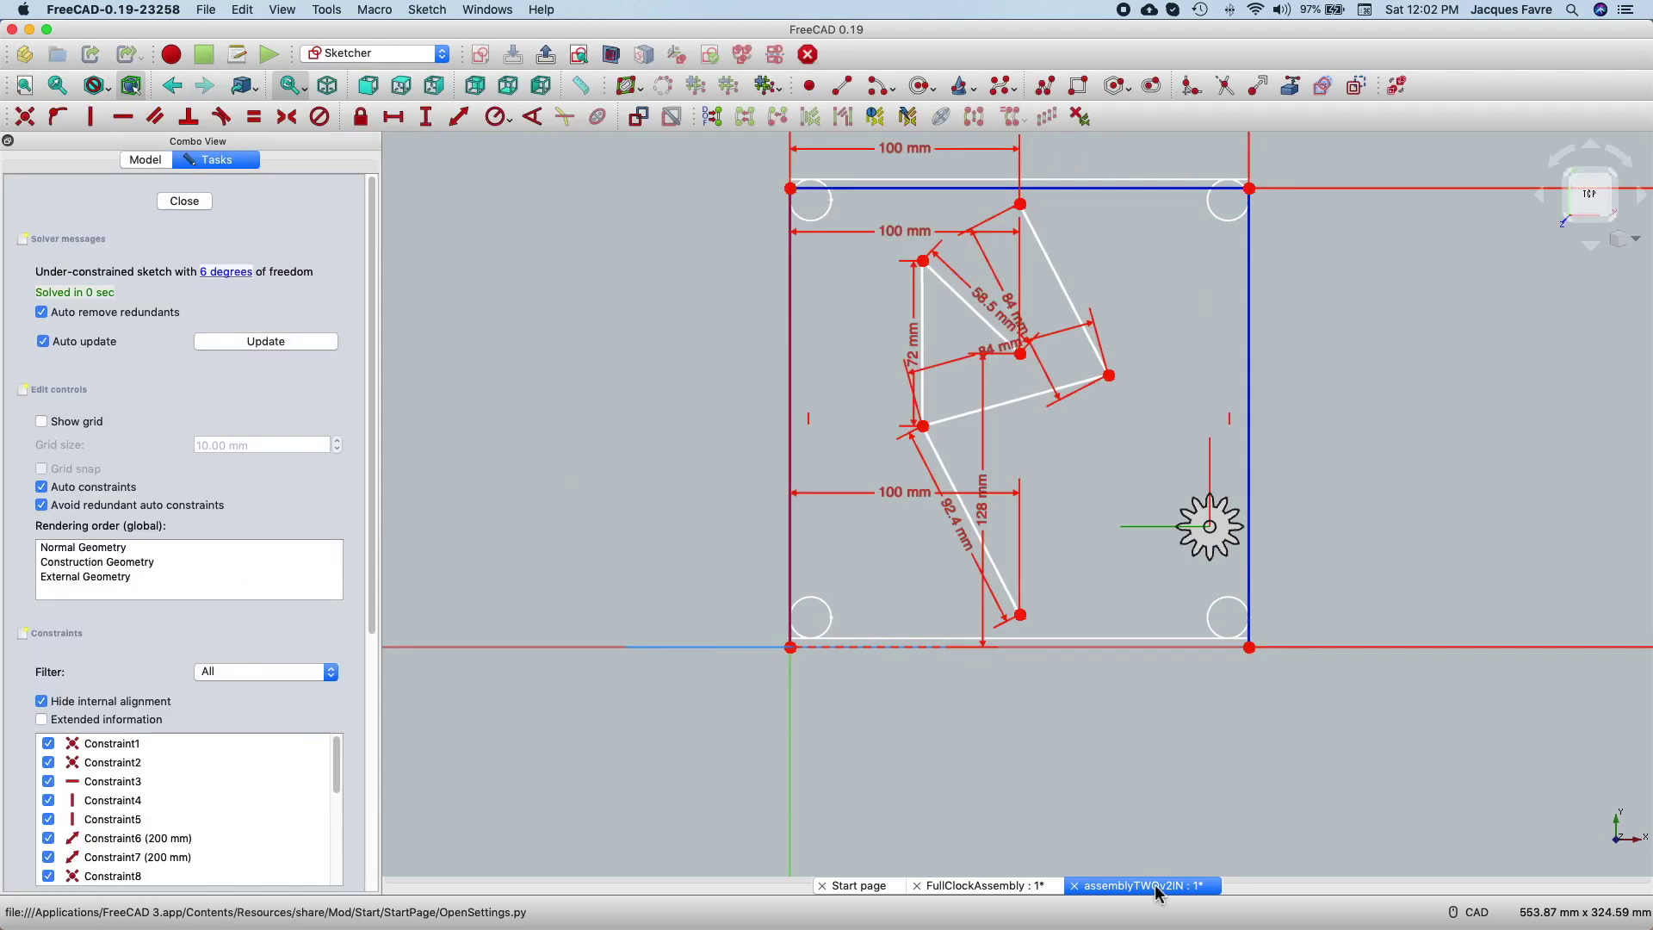
scroll(1047, 488, up, 3)
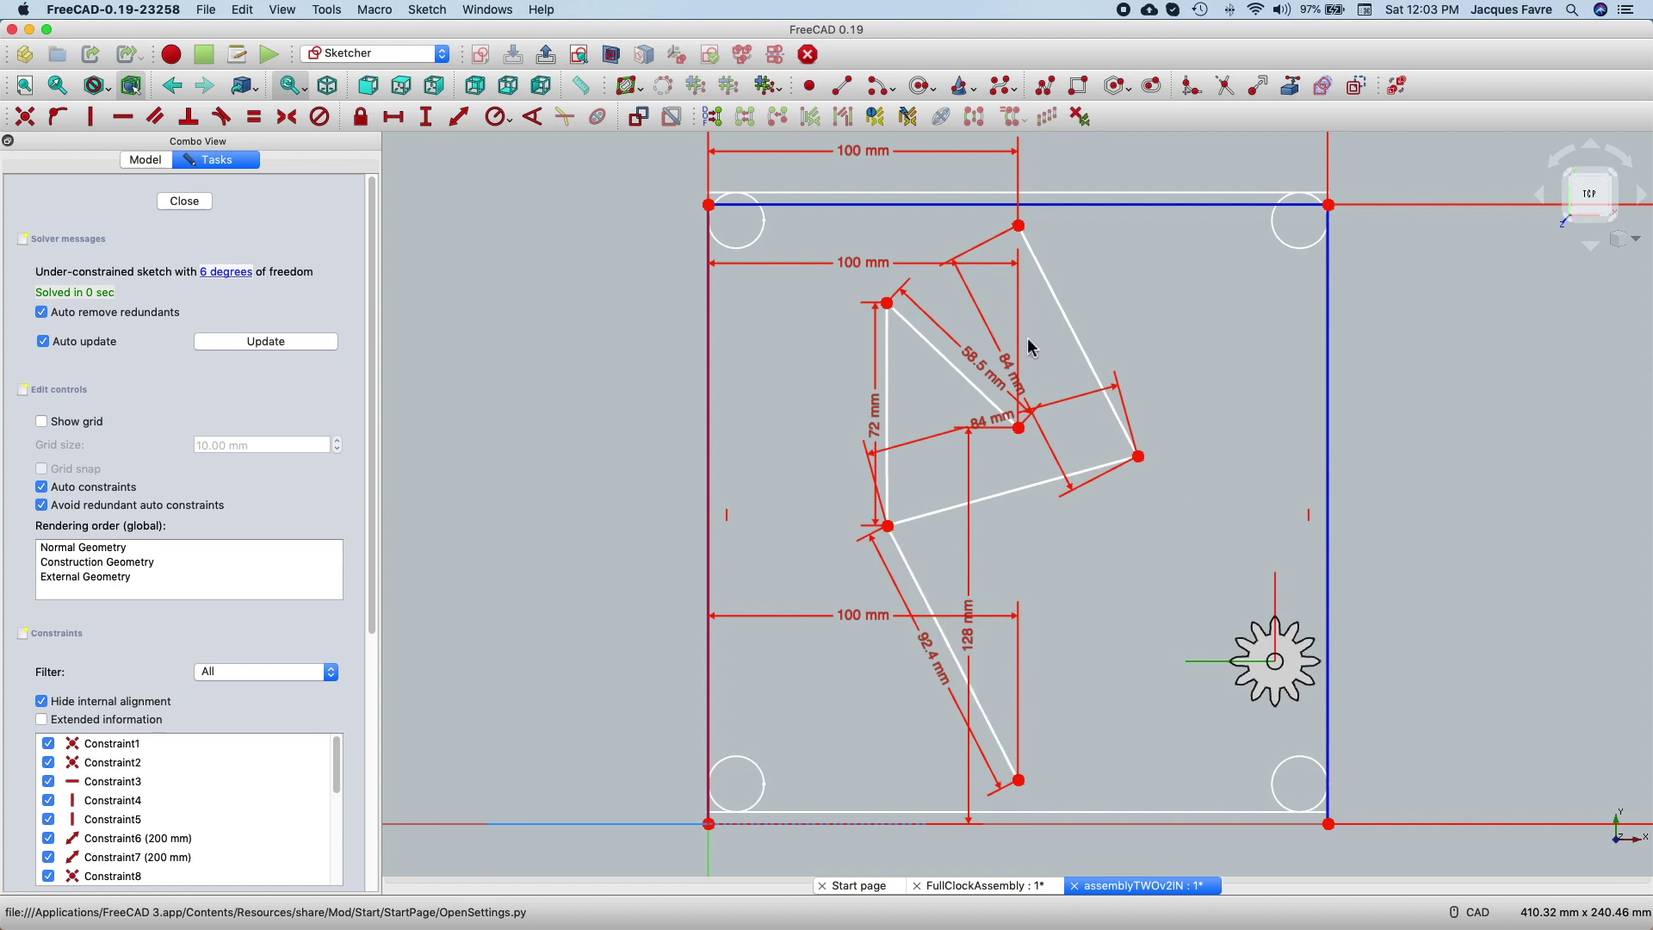
drag(1065, 311, 1080, 381)
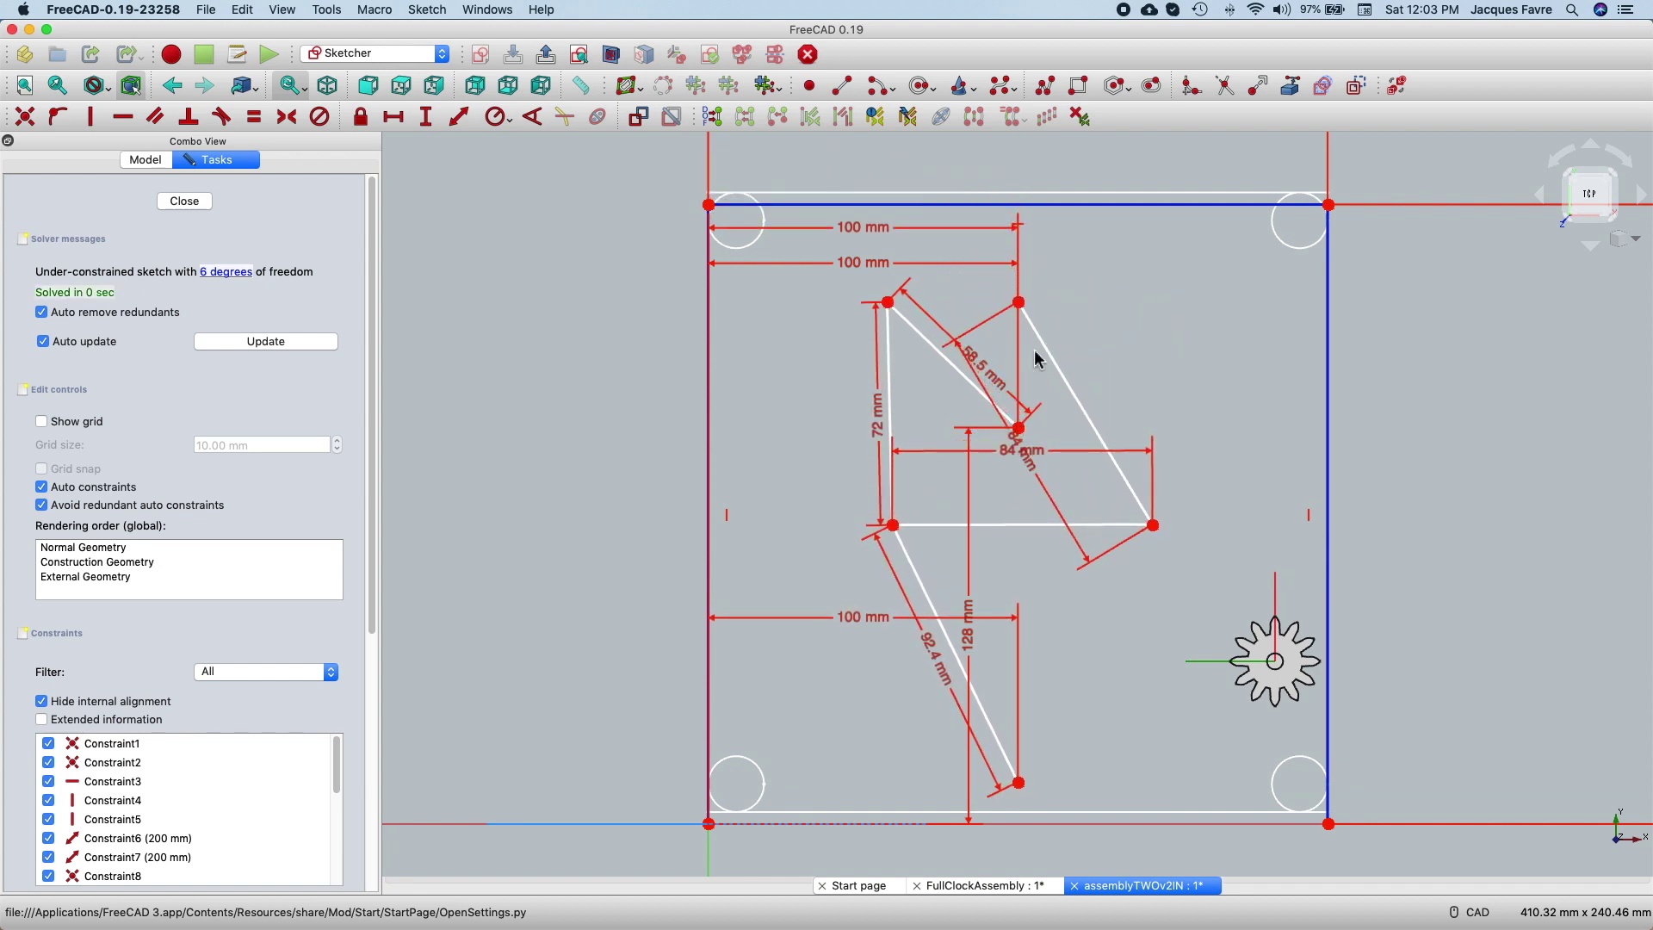
click(185, 202)
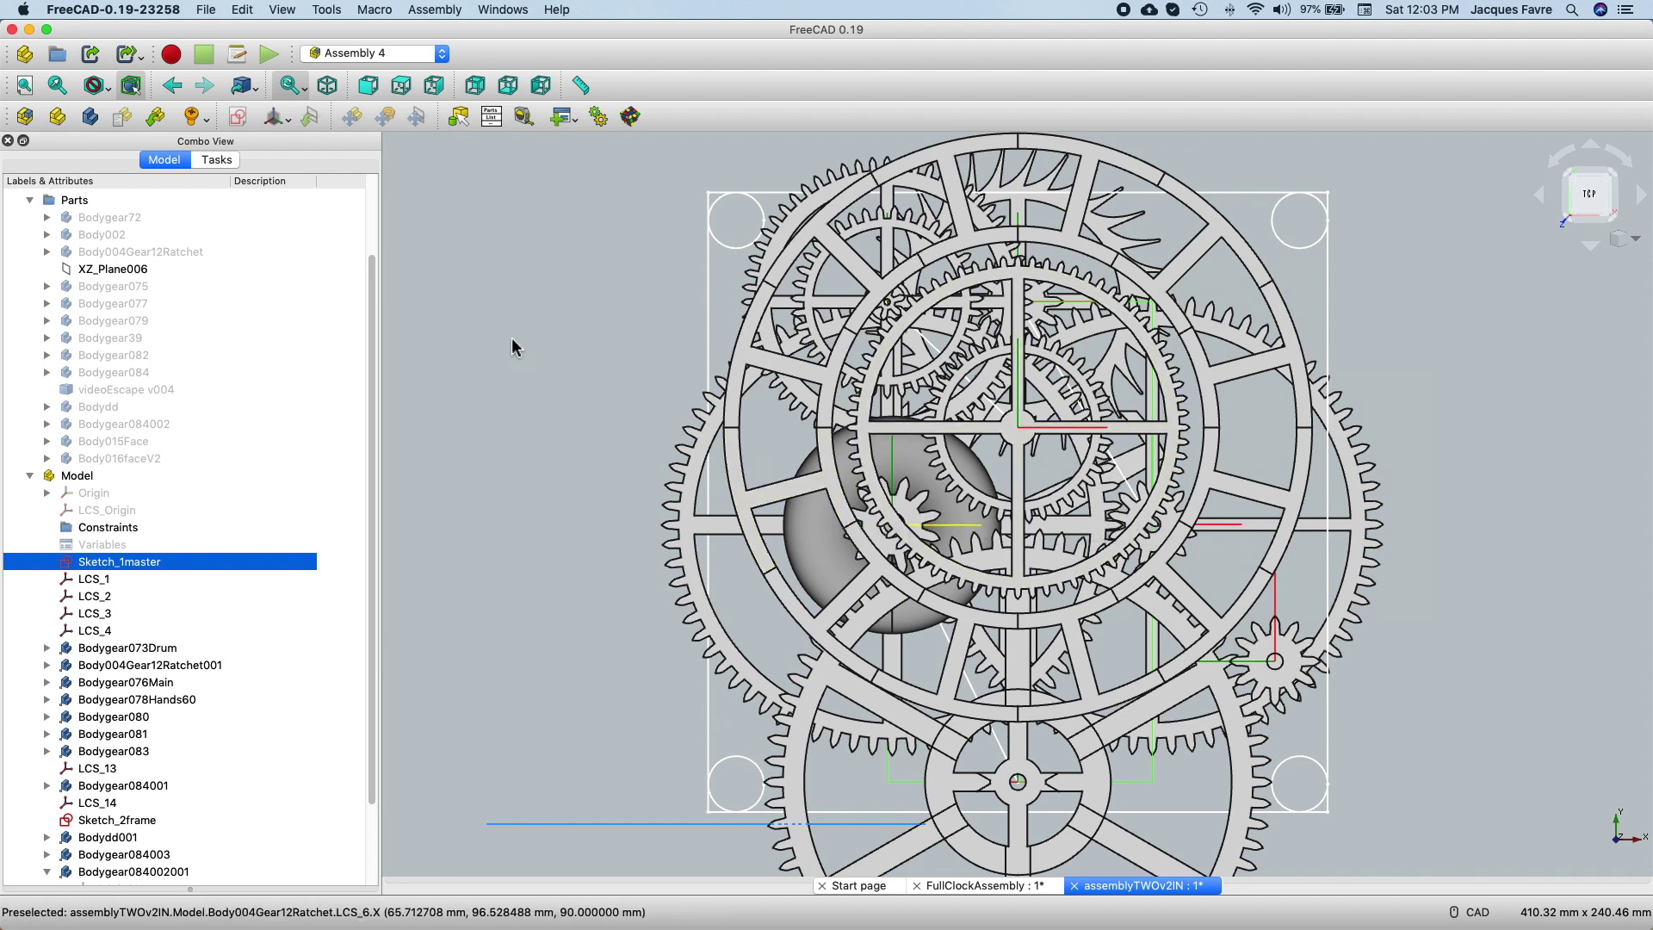
Step: Reopen Sketch_1master, drag the triangle's top vertex upward, close it, and reframe the gear view
right_click(197, 563)
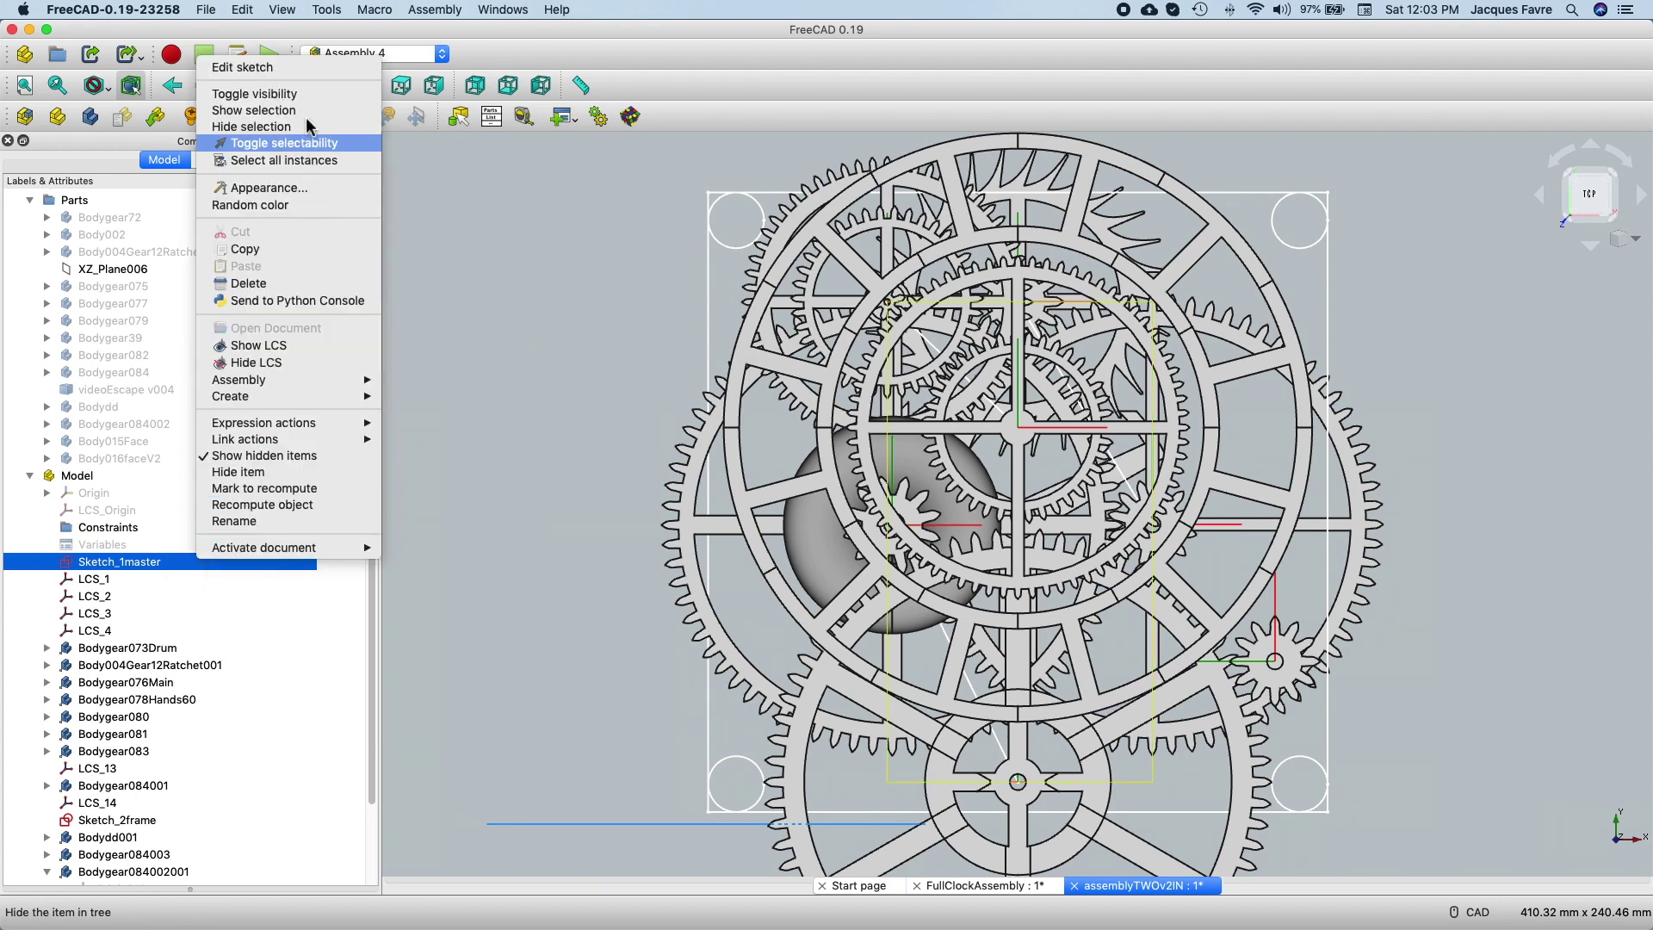
click(290, 76)
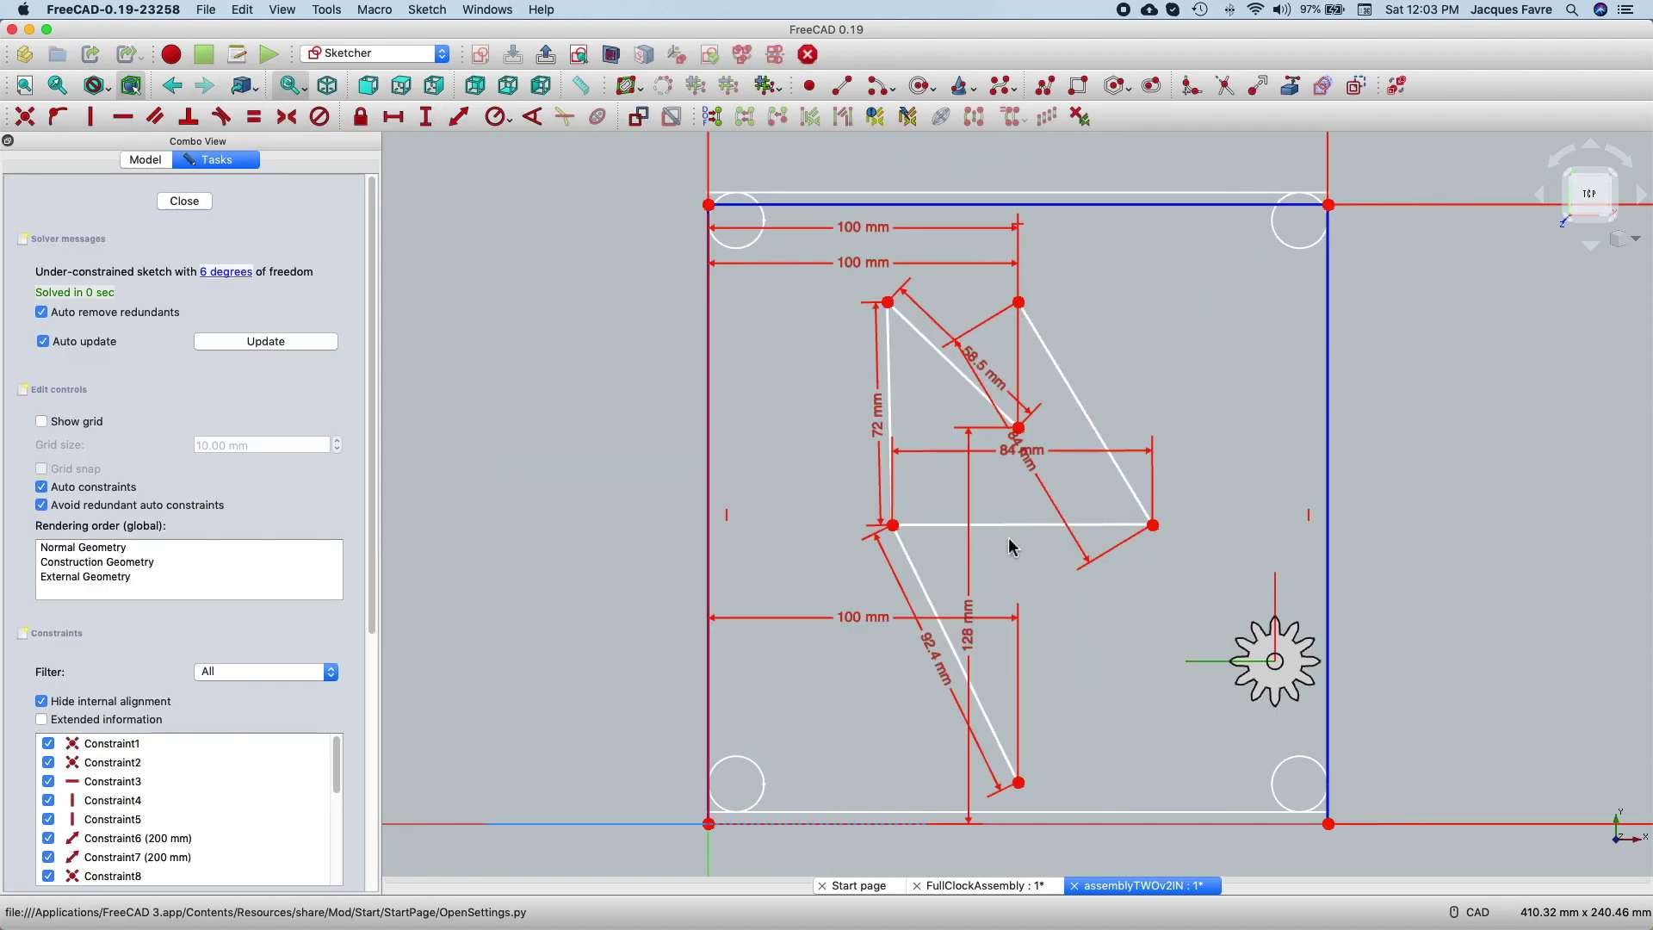
drag(1022, 310, 1029, 163)
click(185, 202)
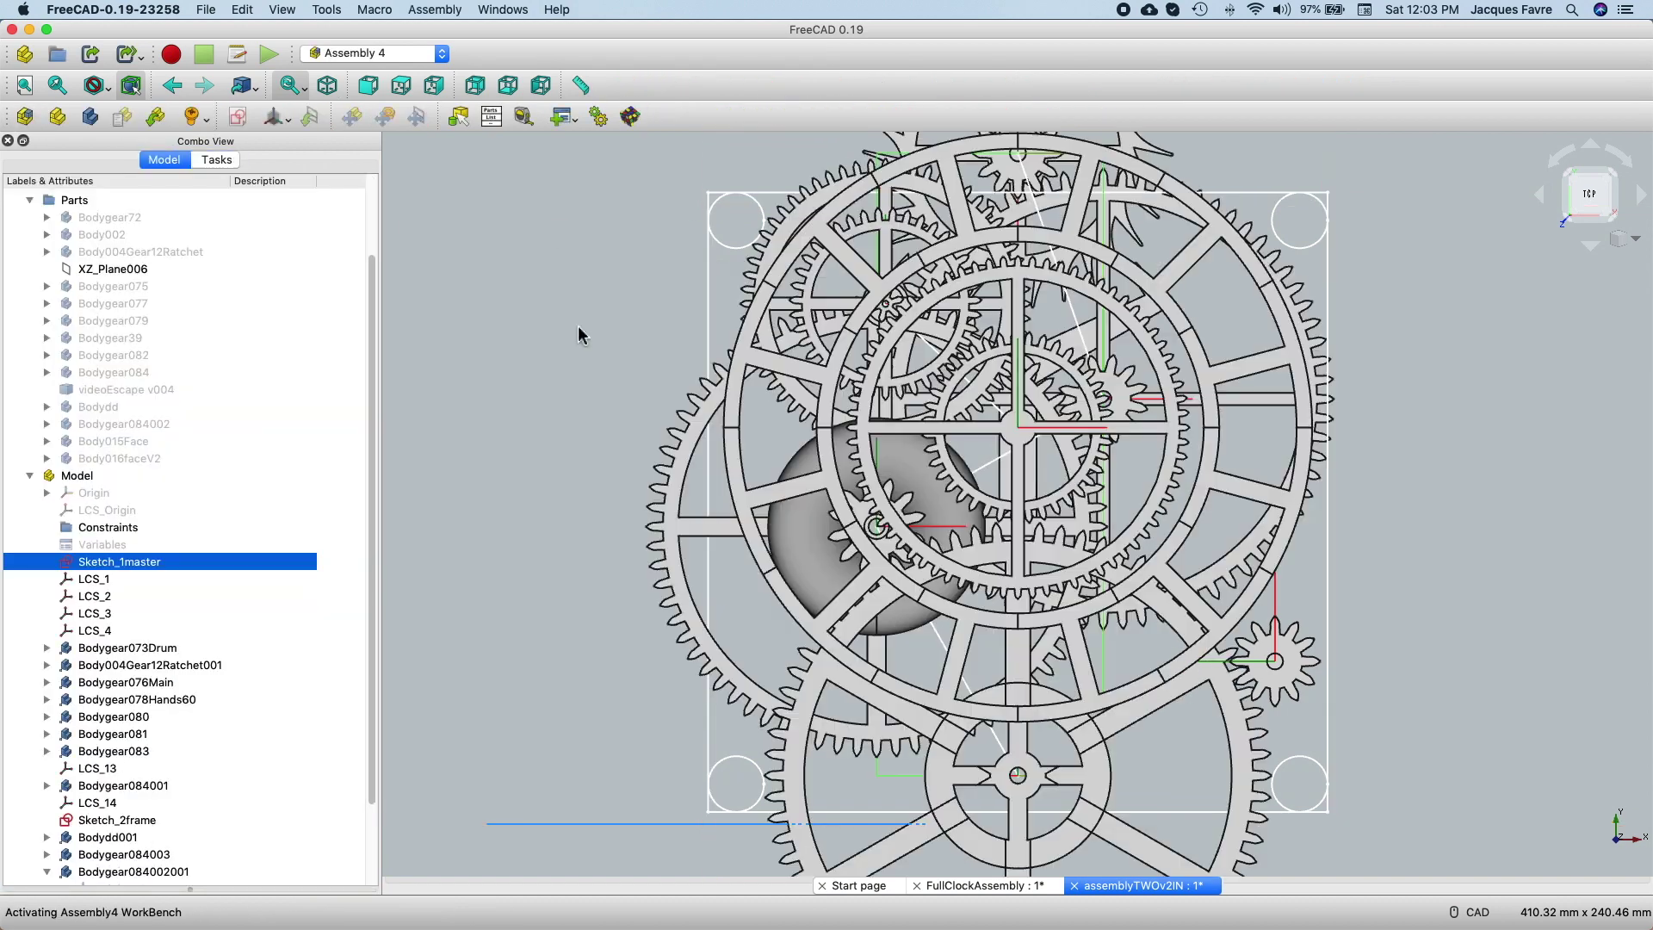
scroll(564, 353, up, 3)
scroll(561, 358, down, 3)
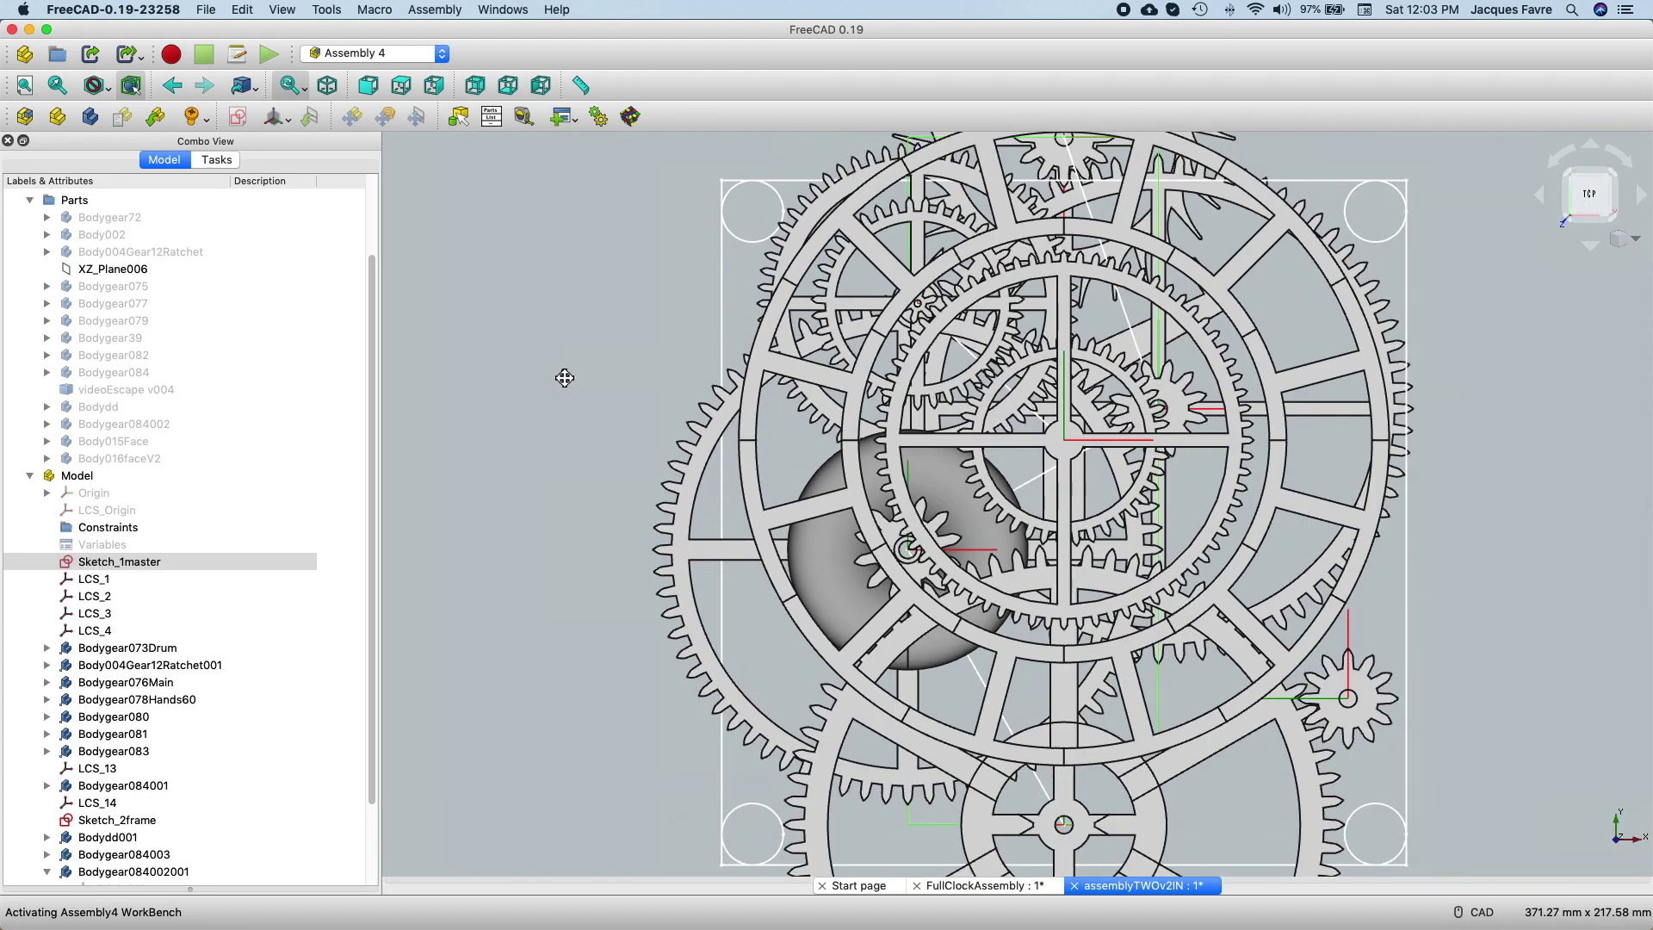
middle_drag(561, 376, 545, 575)
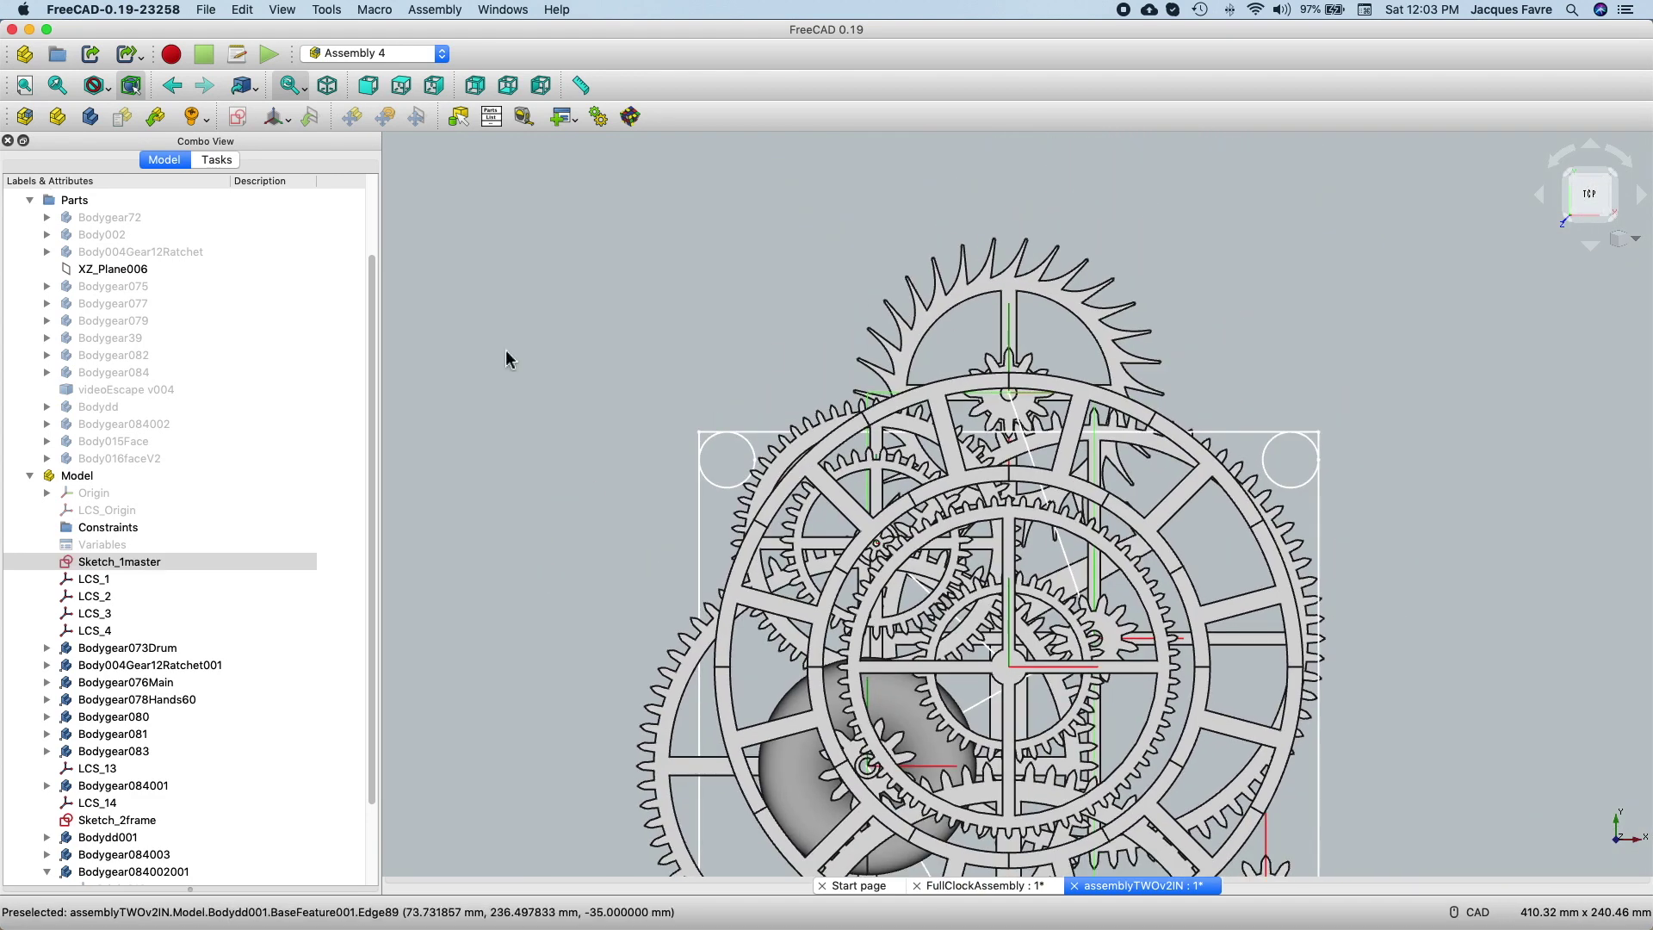
scroll(505, 358, down, 2)
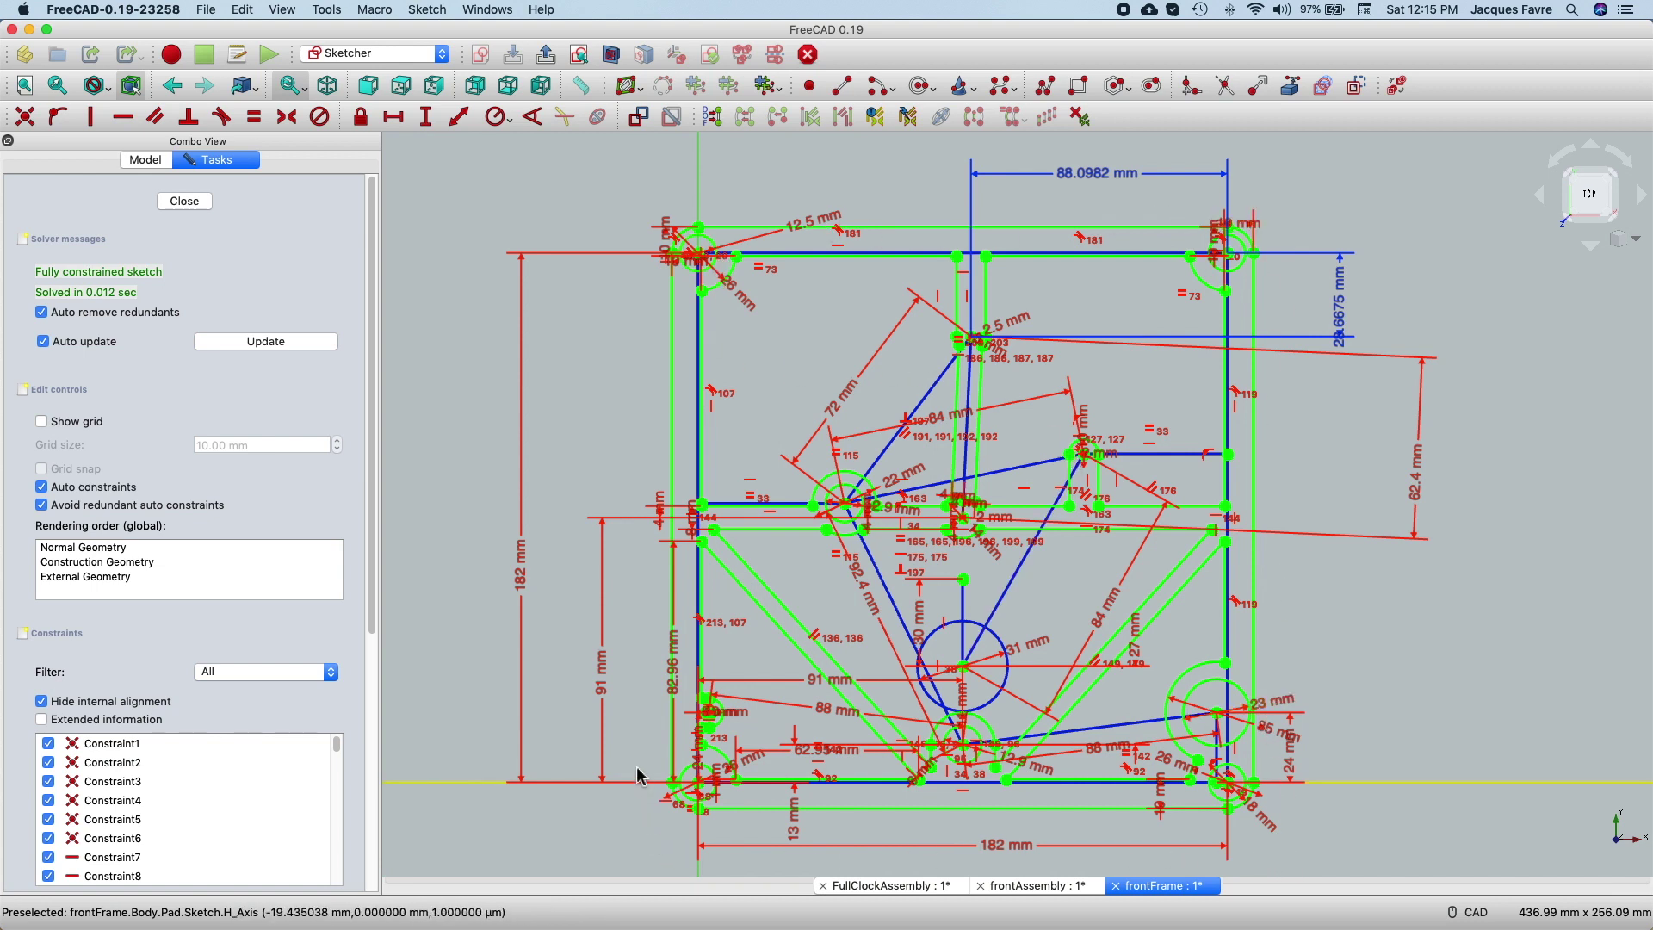
Step: Close the frontFrame sketch and rotate to an angled 3D view of the frame plate
click(185, 202)
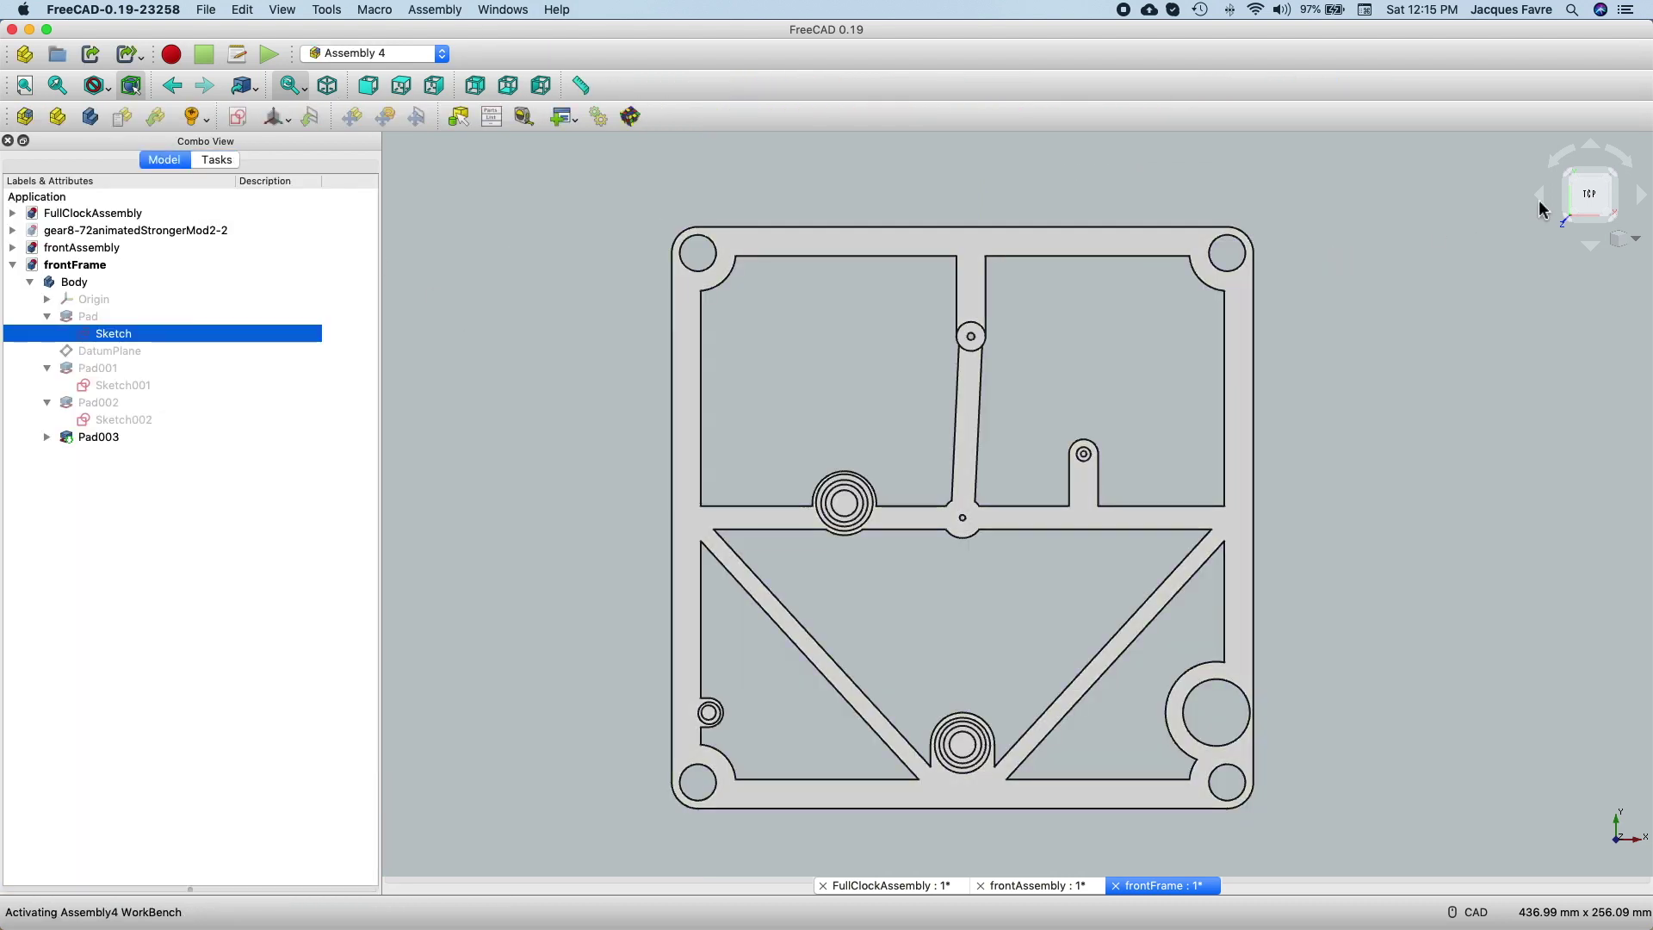
click(1539, 203)
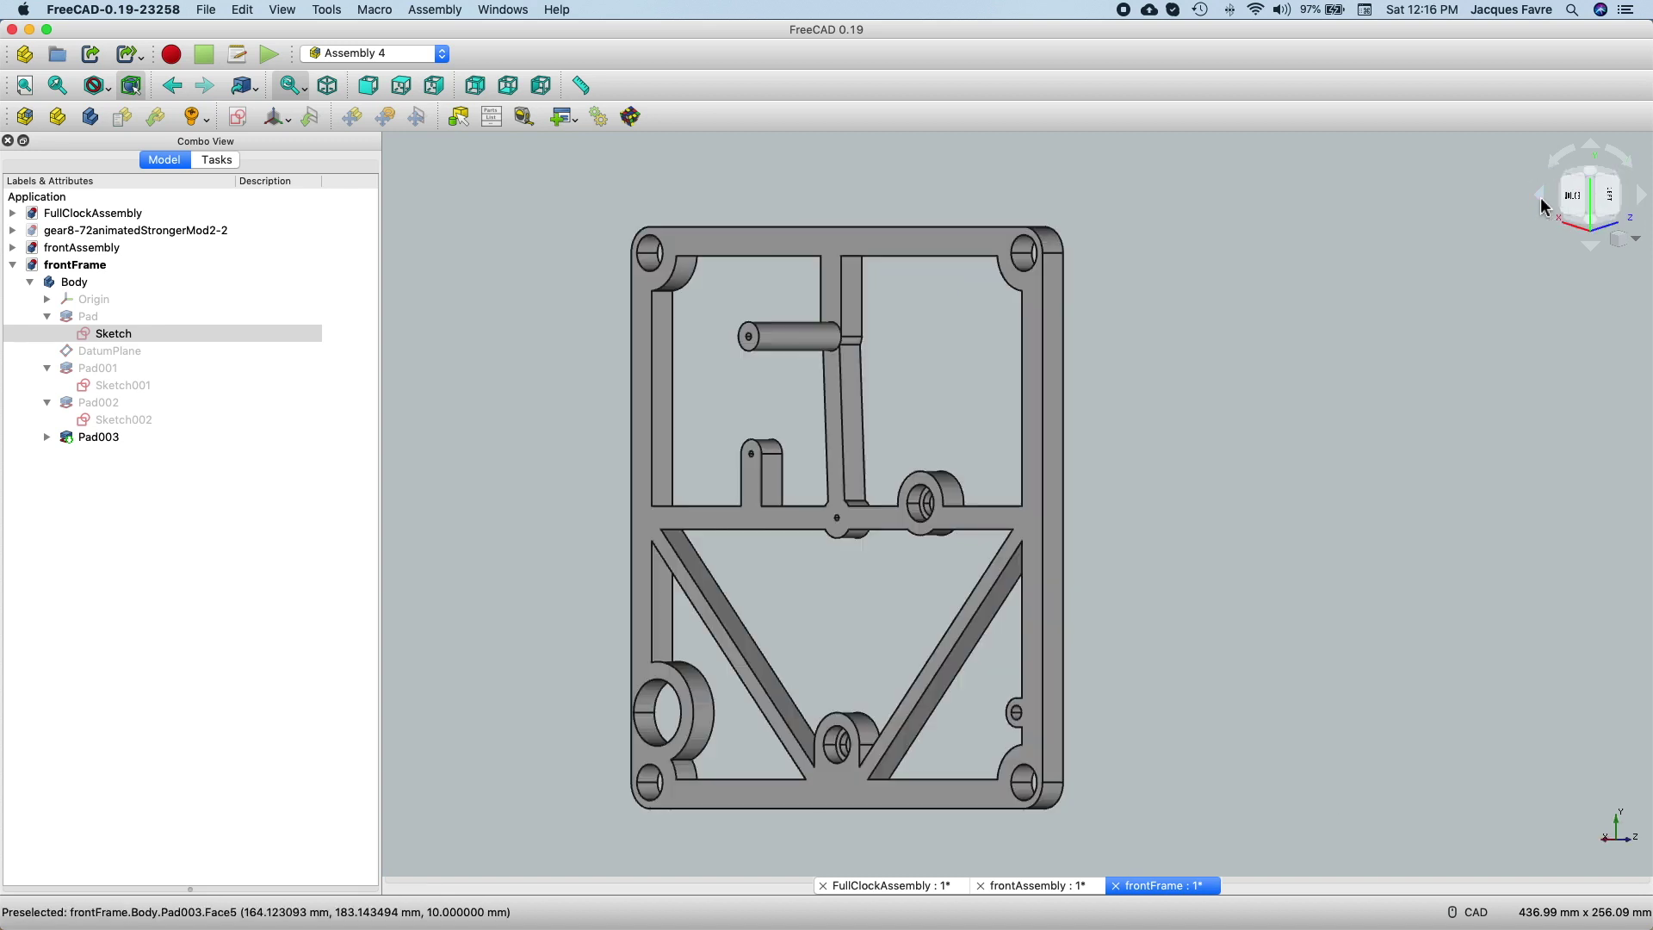
click(1539, 203)
click(1540, 203)
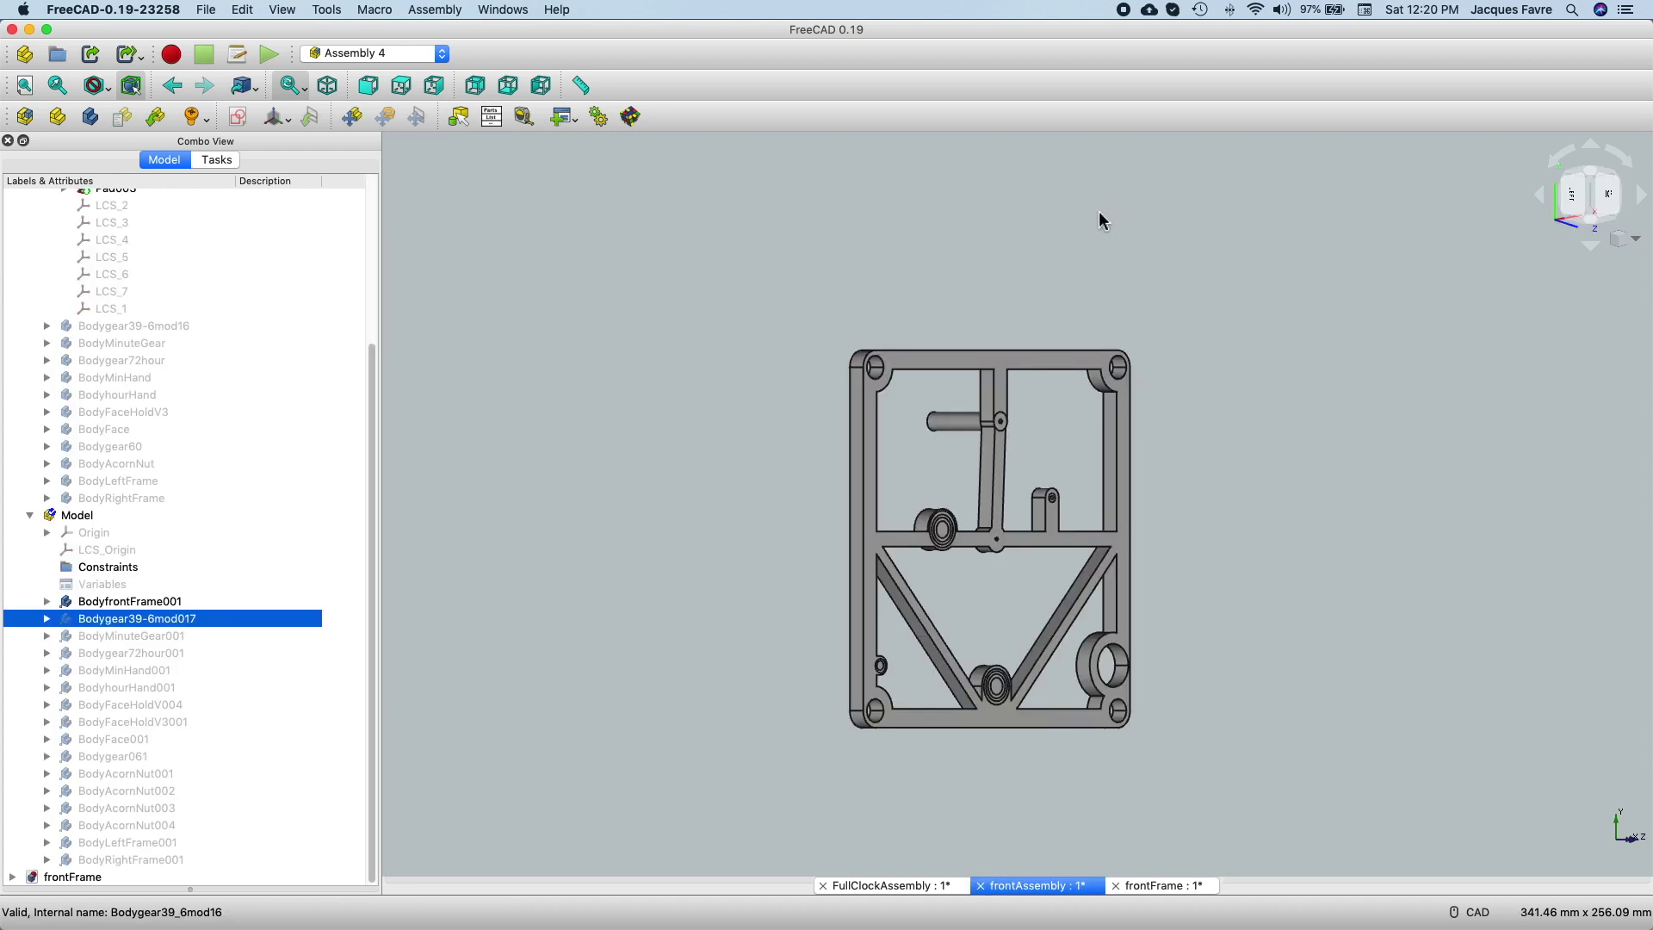
Step: Show the BodyMinuteGear001, Bodygear72hour001, minute hand and hour hand bodies
click(215, 638)
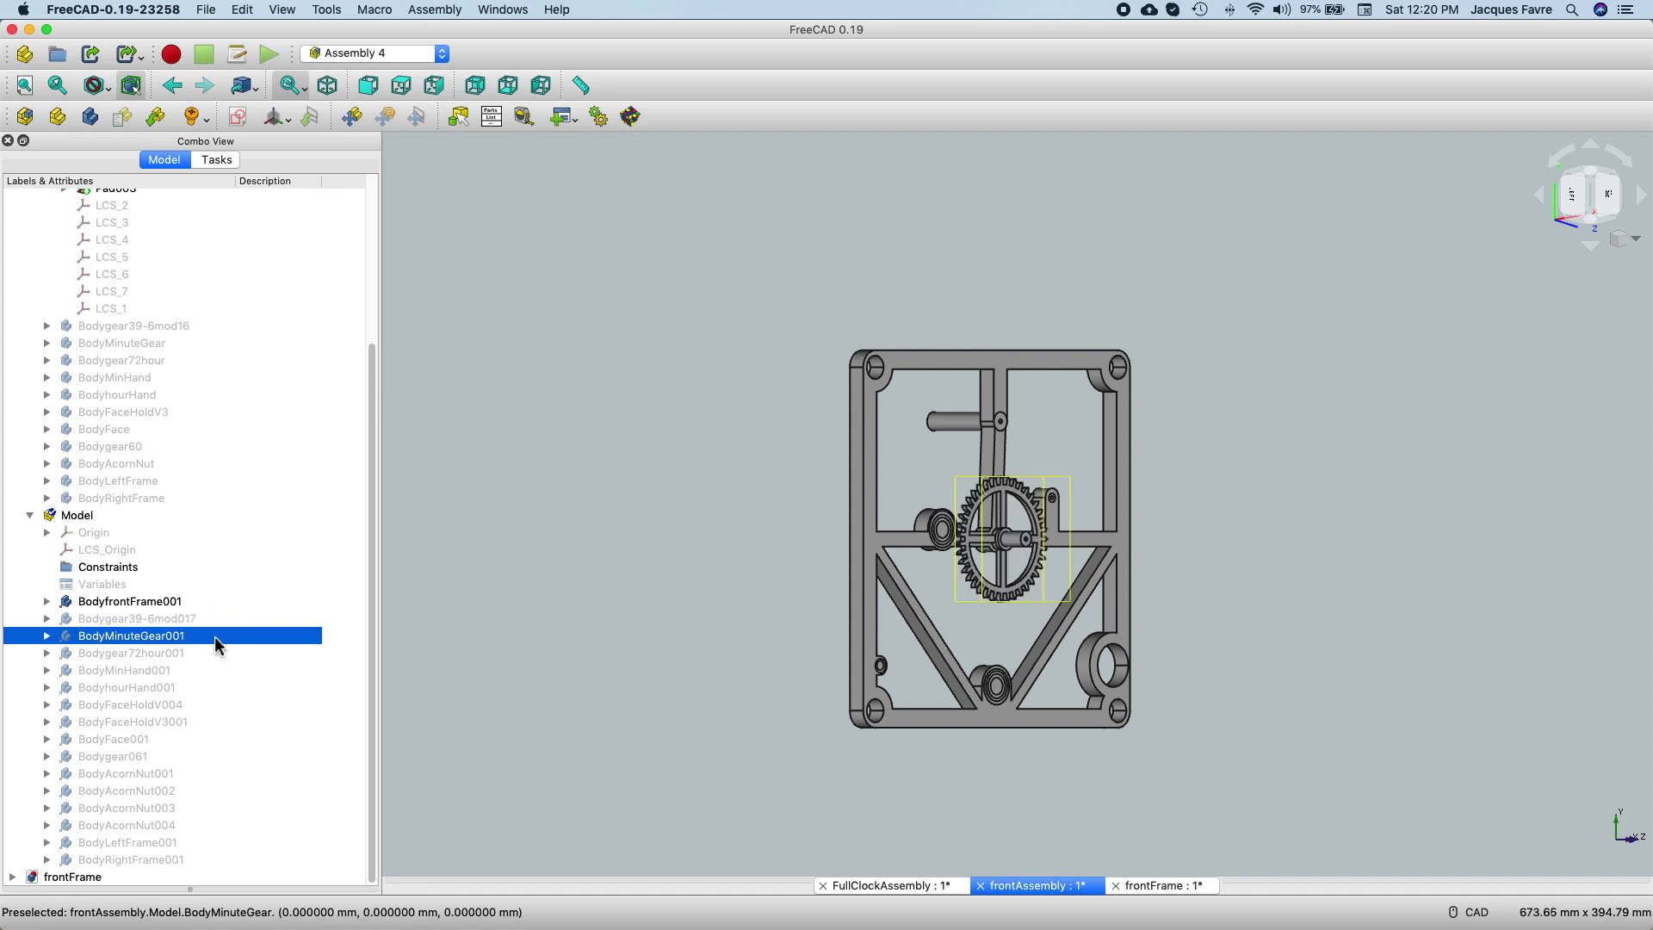
key(space)
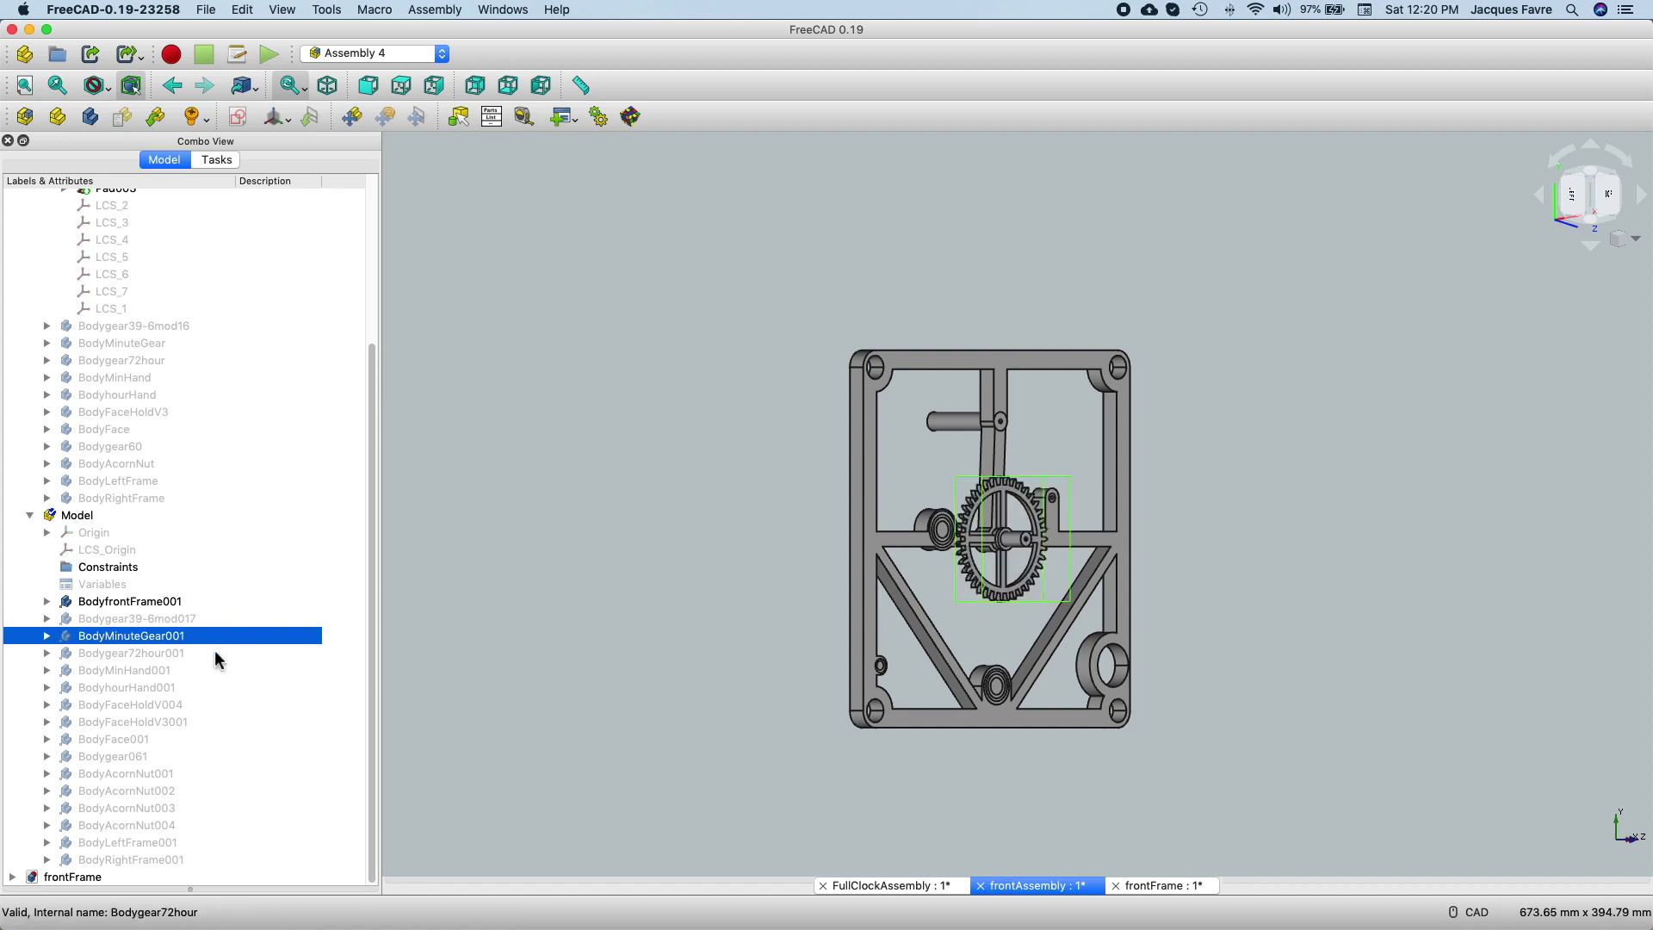
click(214, 653)
key(space)
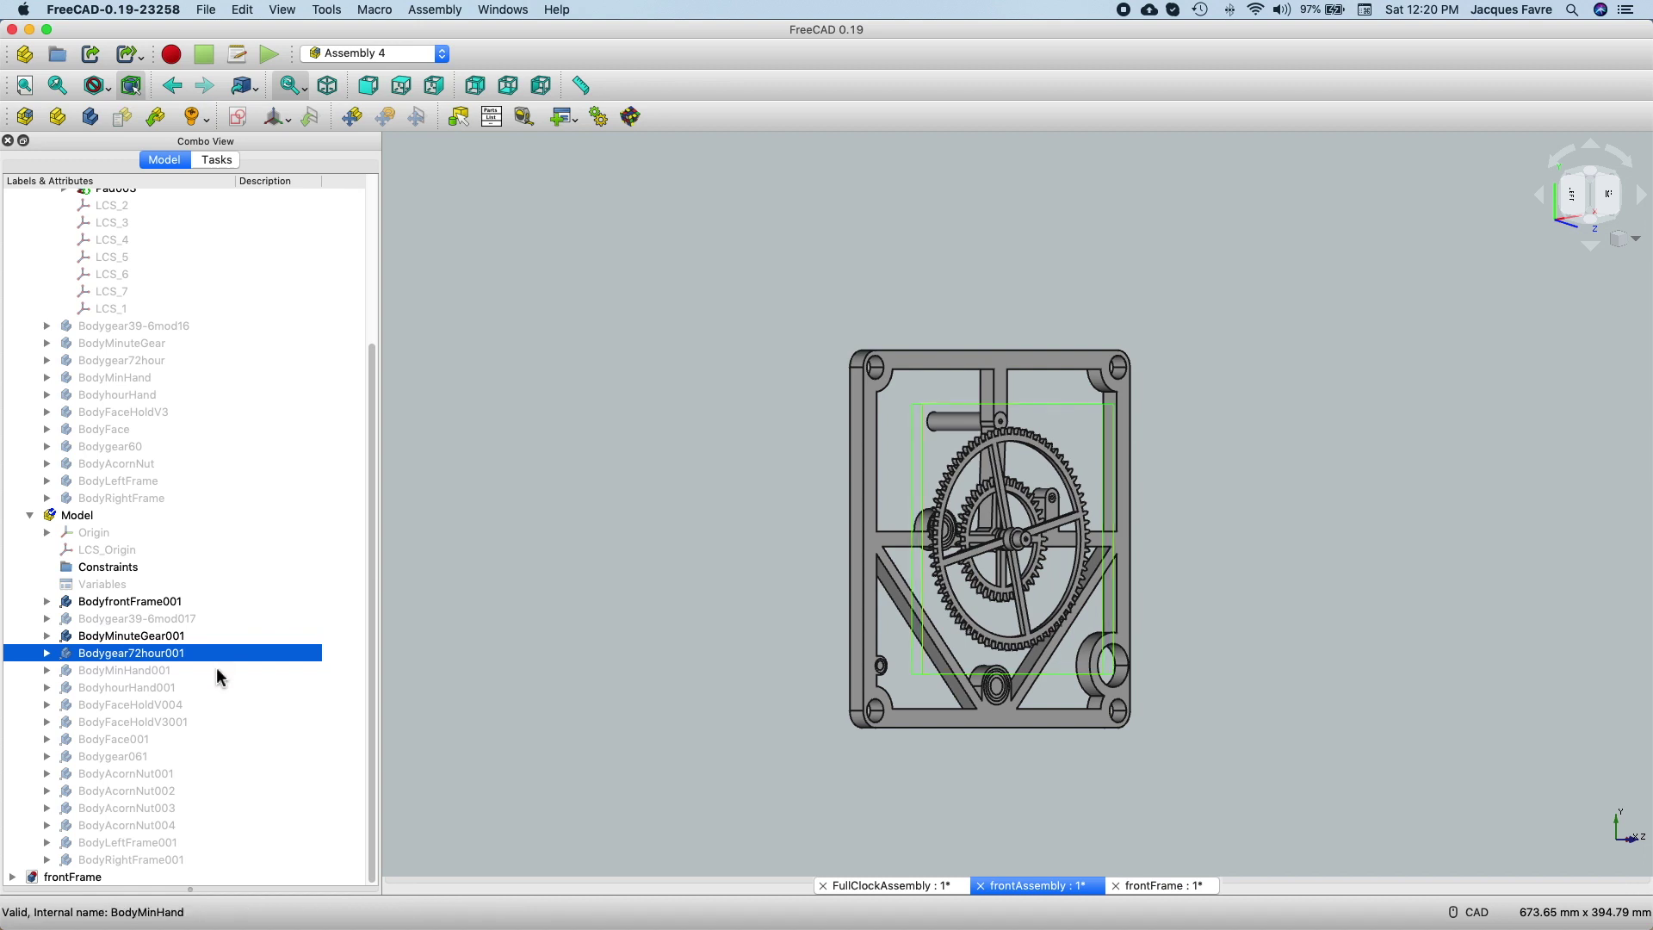
click(216, 670)
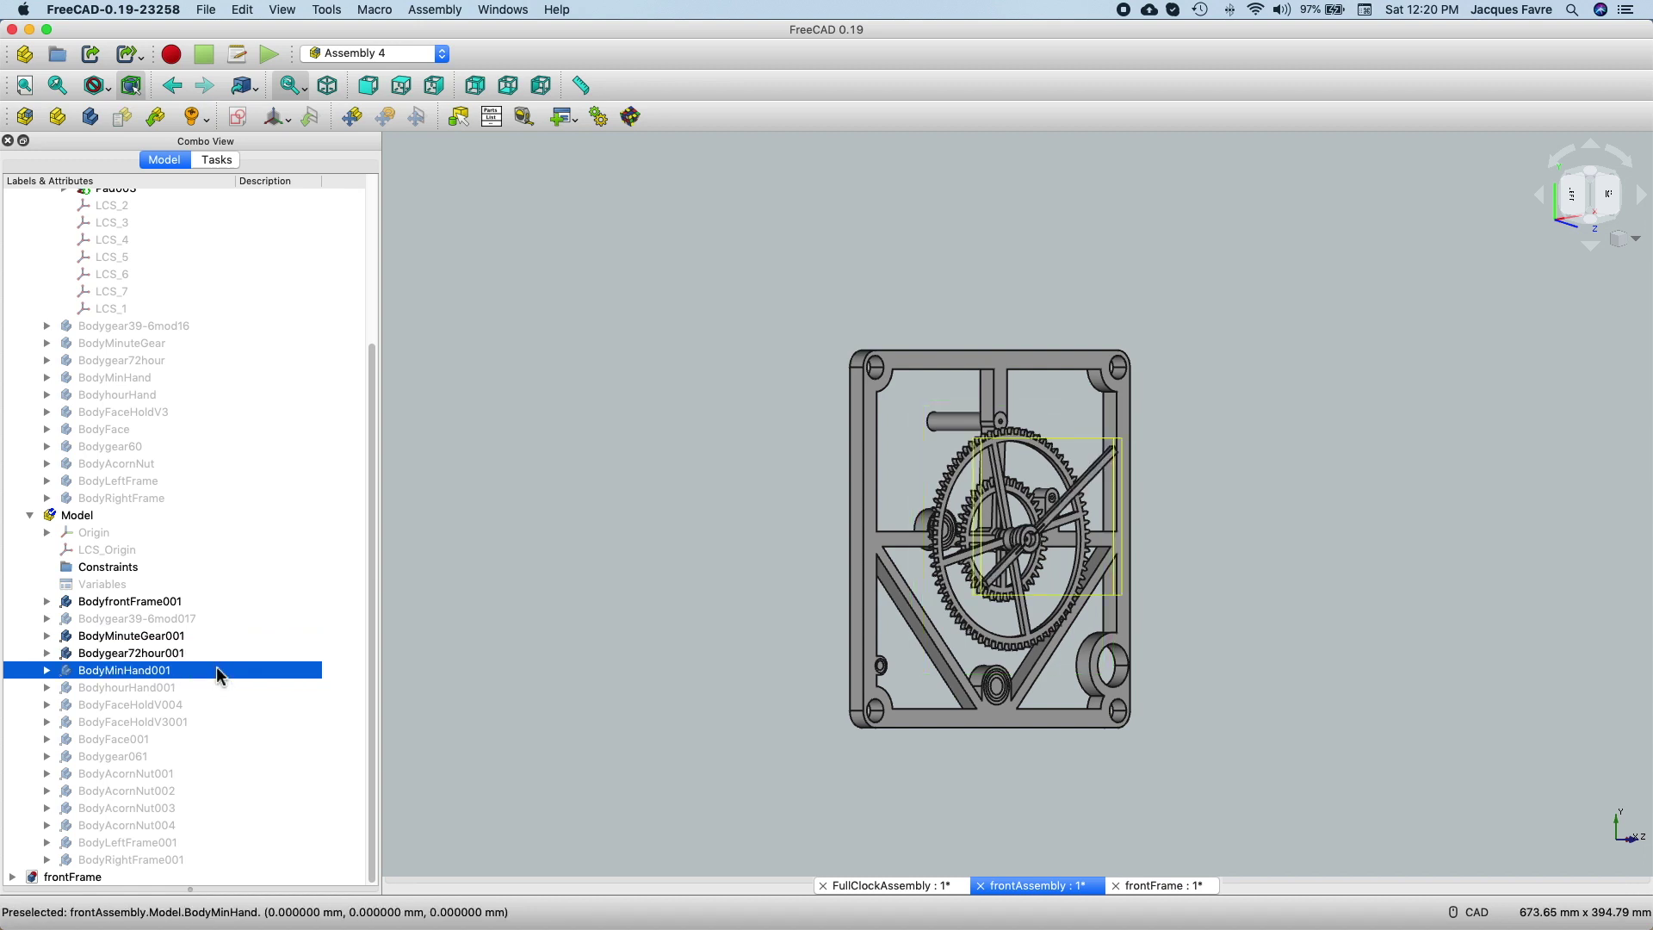
key(space)
click(221, 687)
key(space)
Step: Show the BodyFaceHoldV004 and BodyFaceHoldV3001 face holders and the BodyFace001 clock face
click(222, 704)
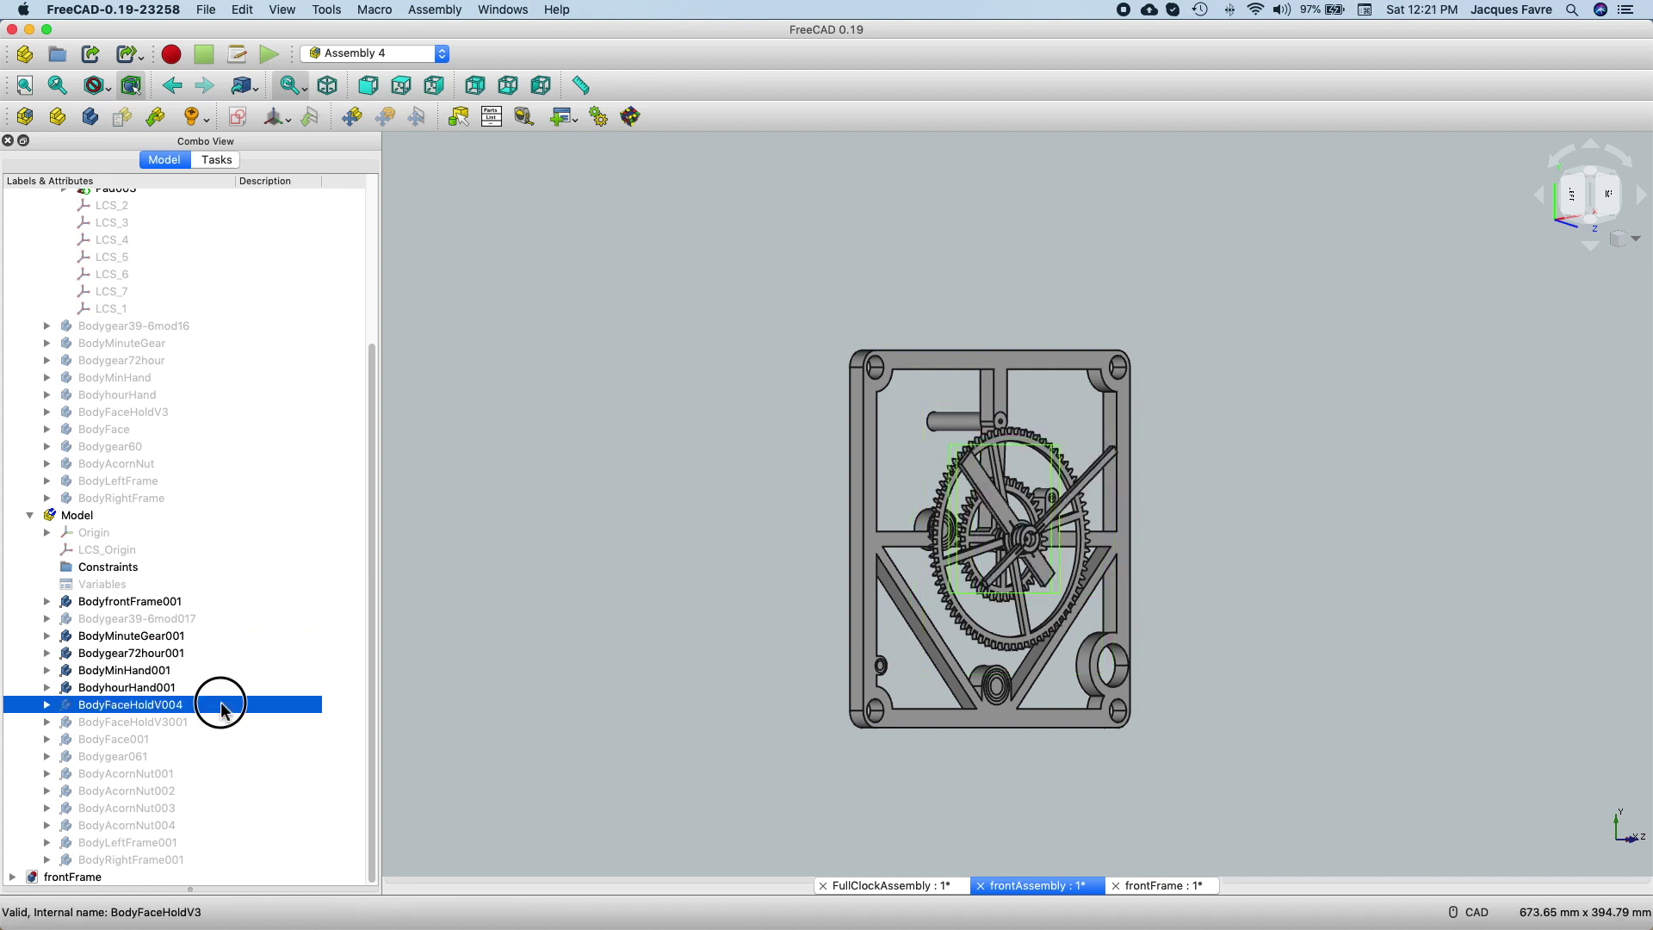
key(space)
click(224, 721)
key(space)
click(225, 740)
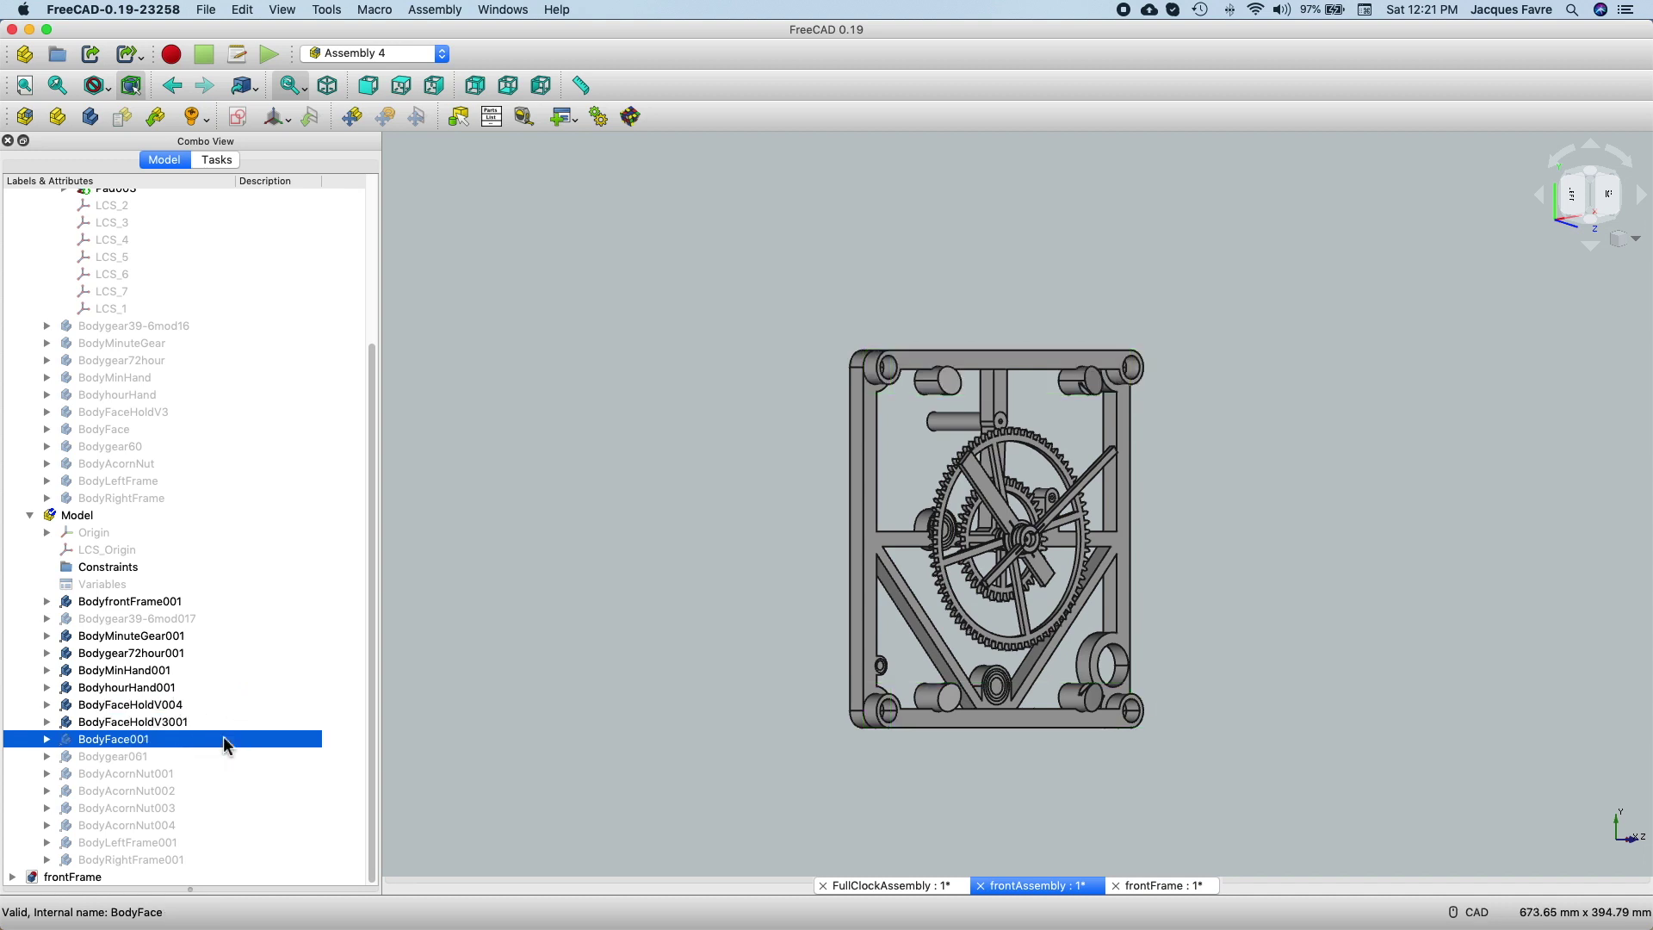
key(space)
click(226, 758)
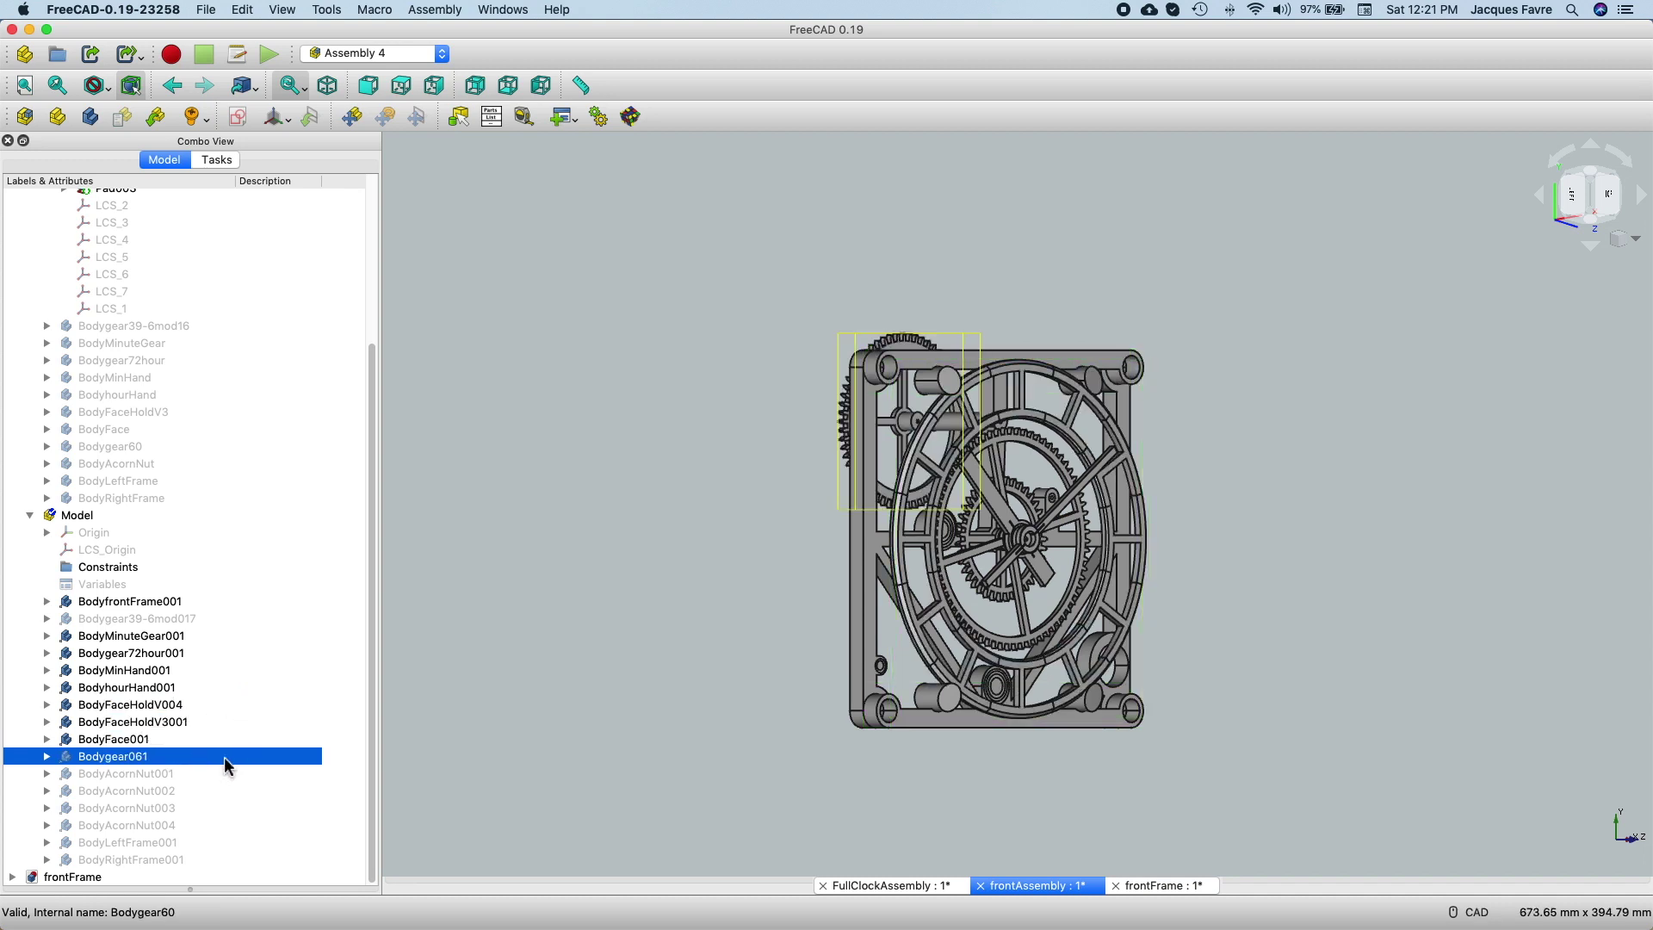
key(space)
Step: Show the Bodygear061 gear, the corner acorn nuts, and the left and right side frames
click(233, 620)
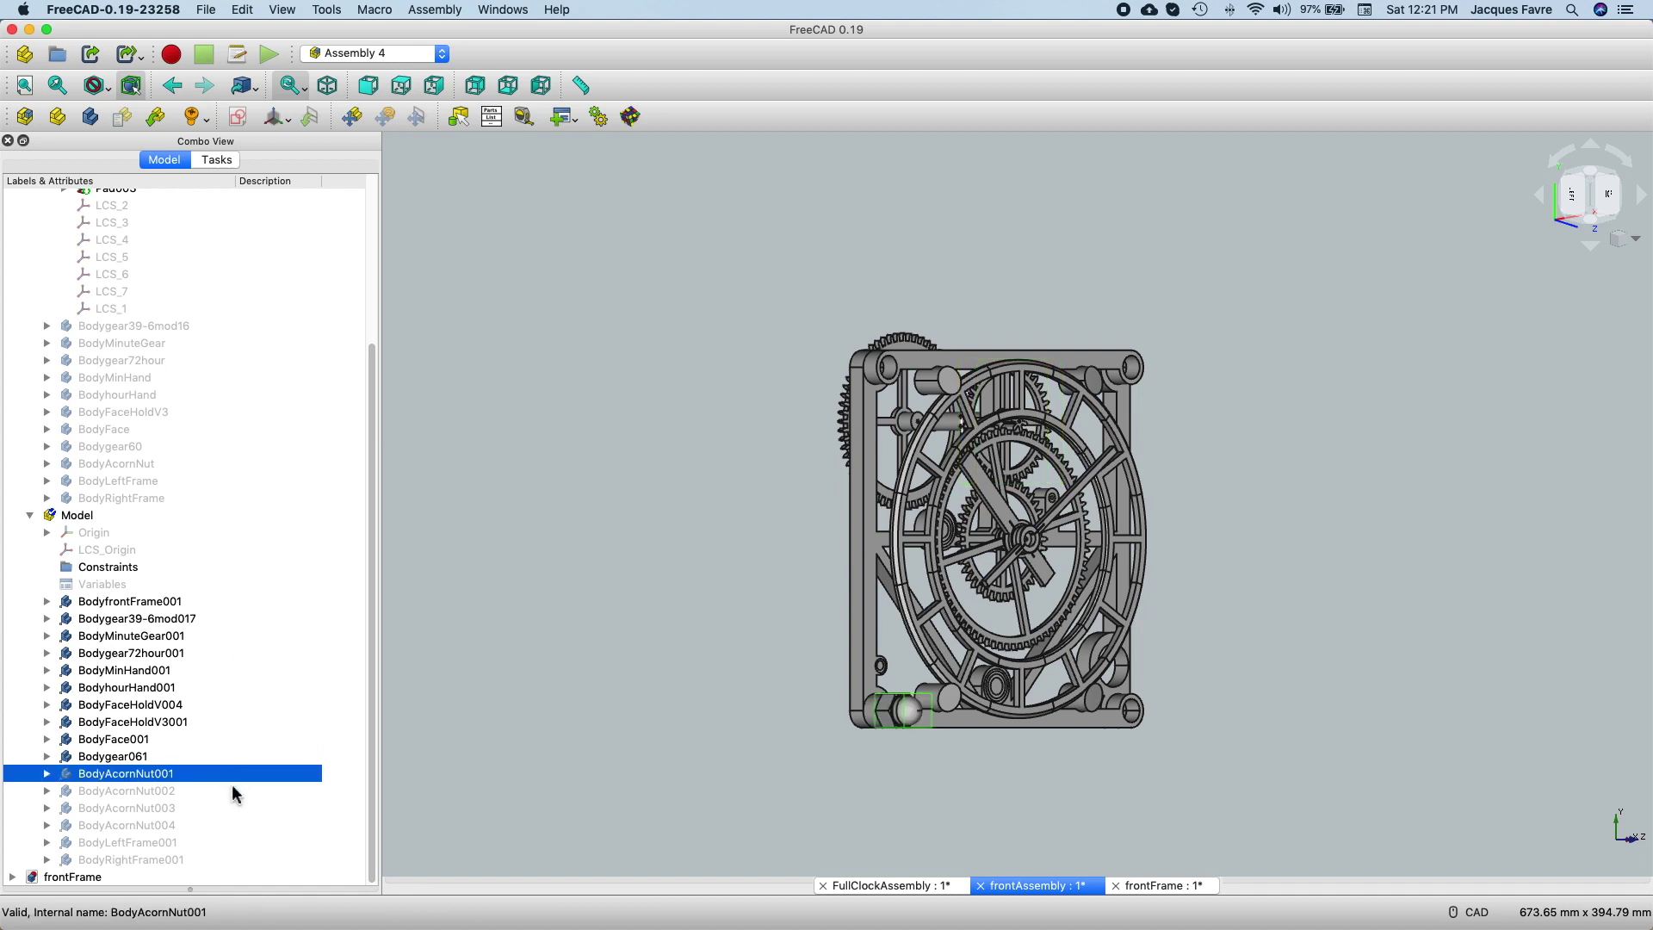
click(232, 790)
key(space)
click(231, 808)
key(space)
click(228, 825)
key(space)
click(224, 842)
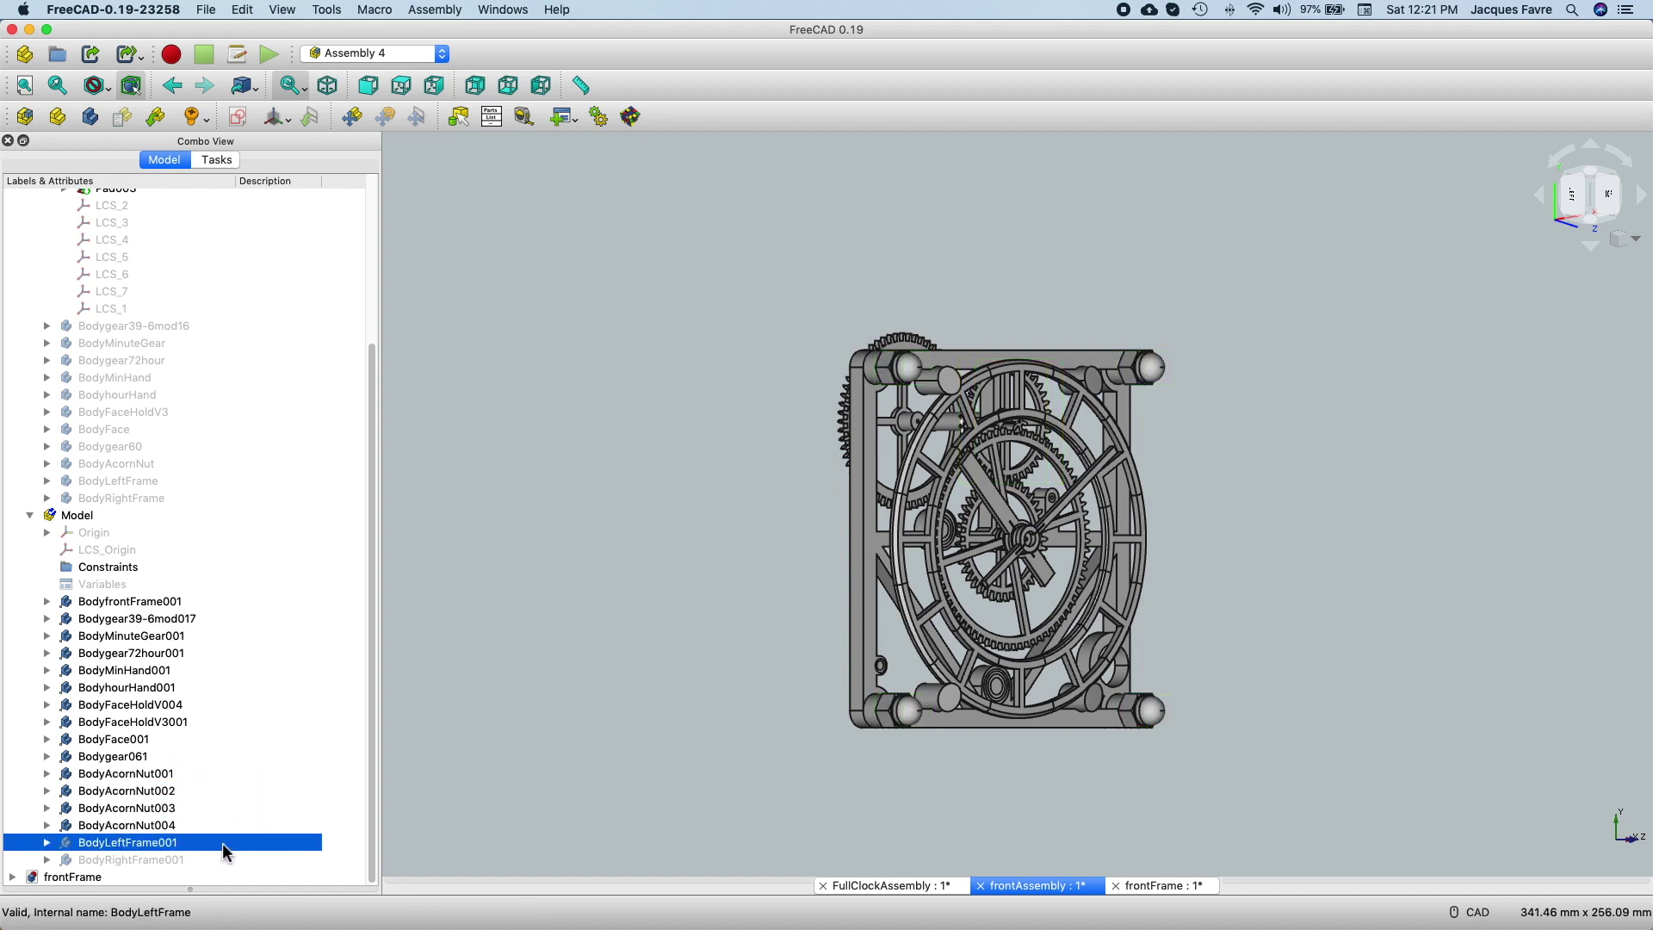
key(space)
click(227, 860)
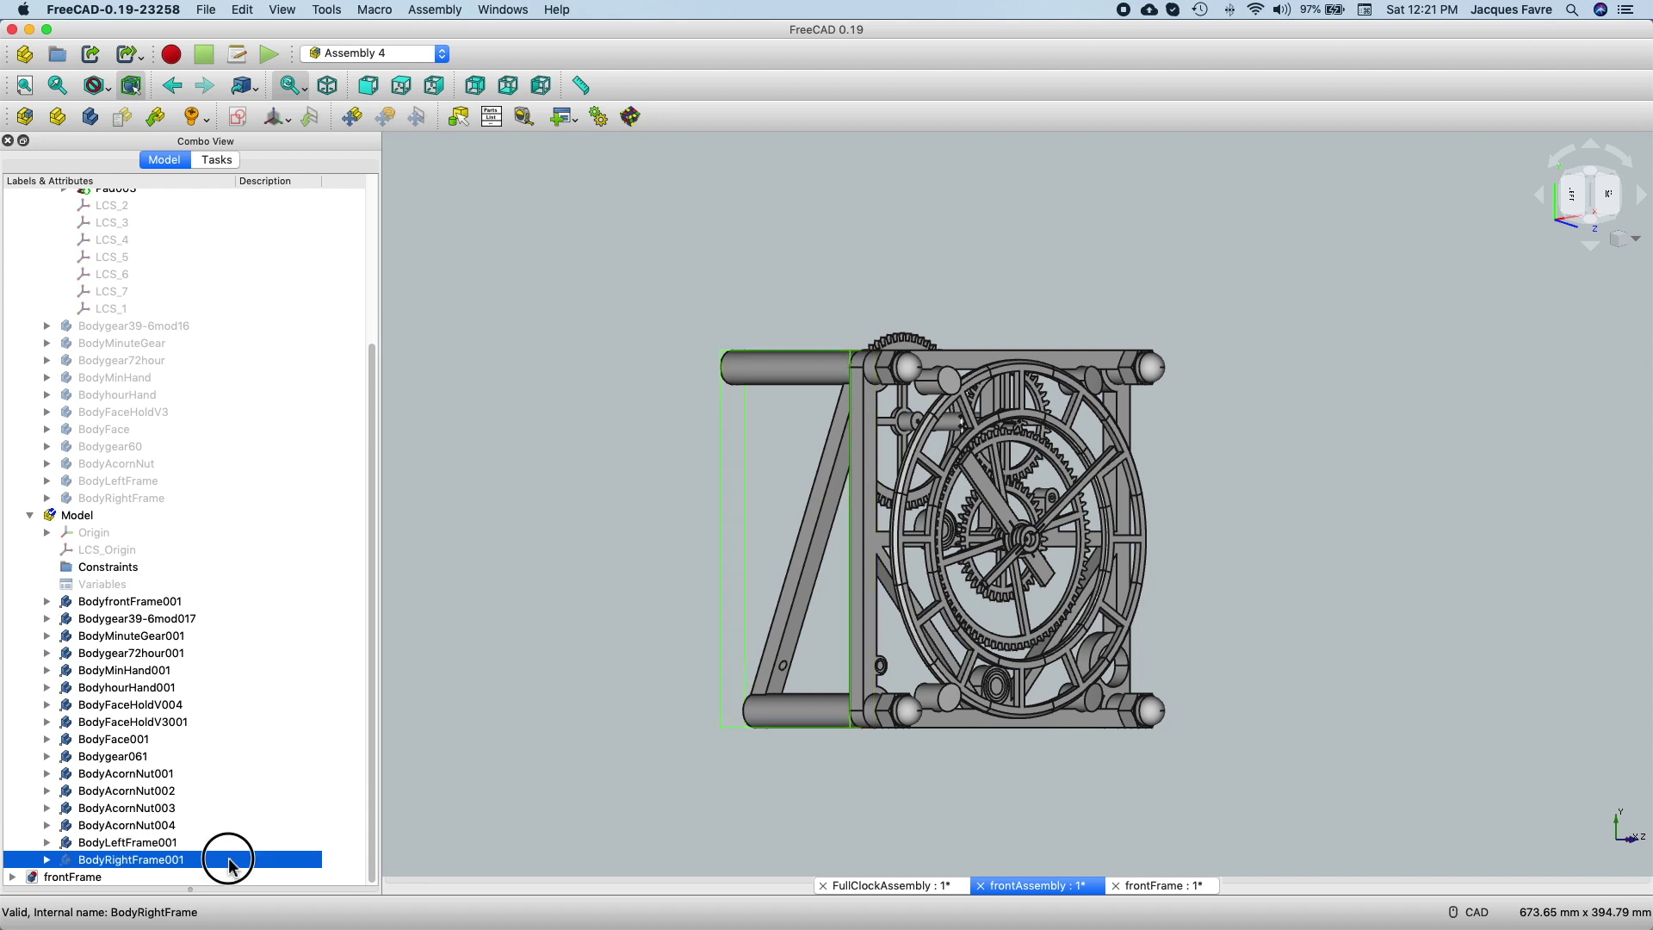
key(space)
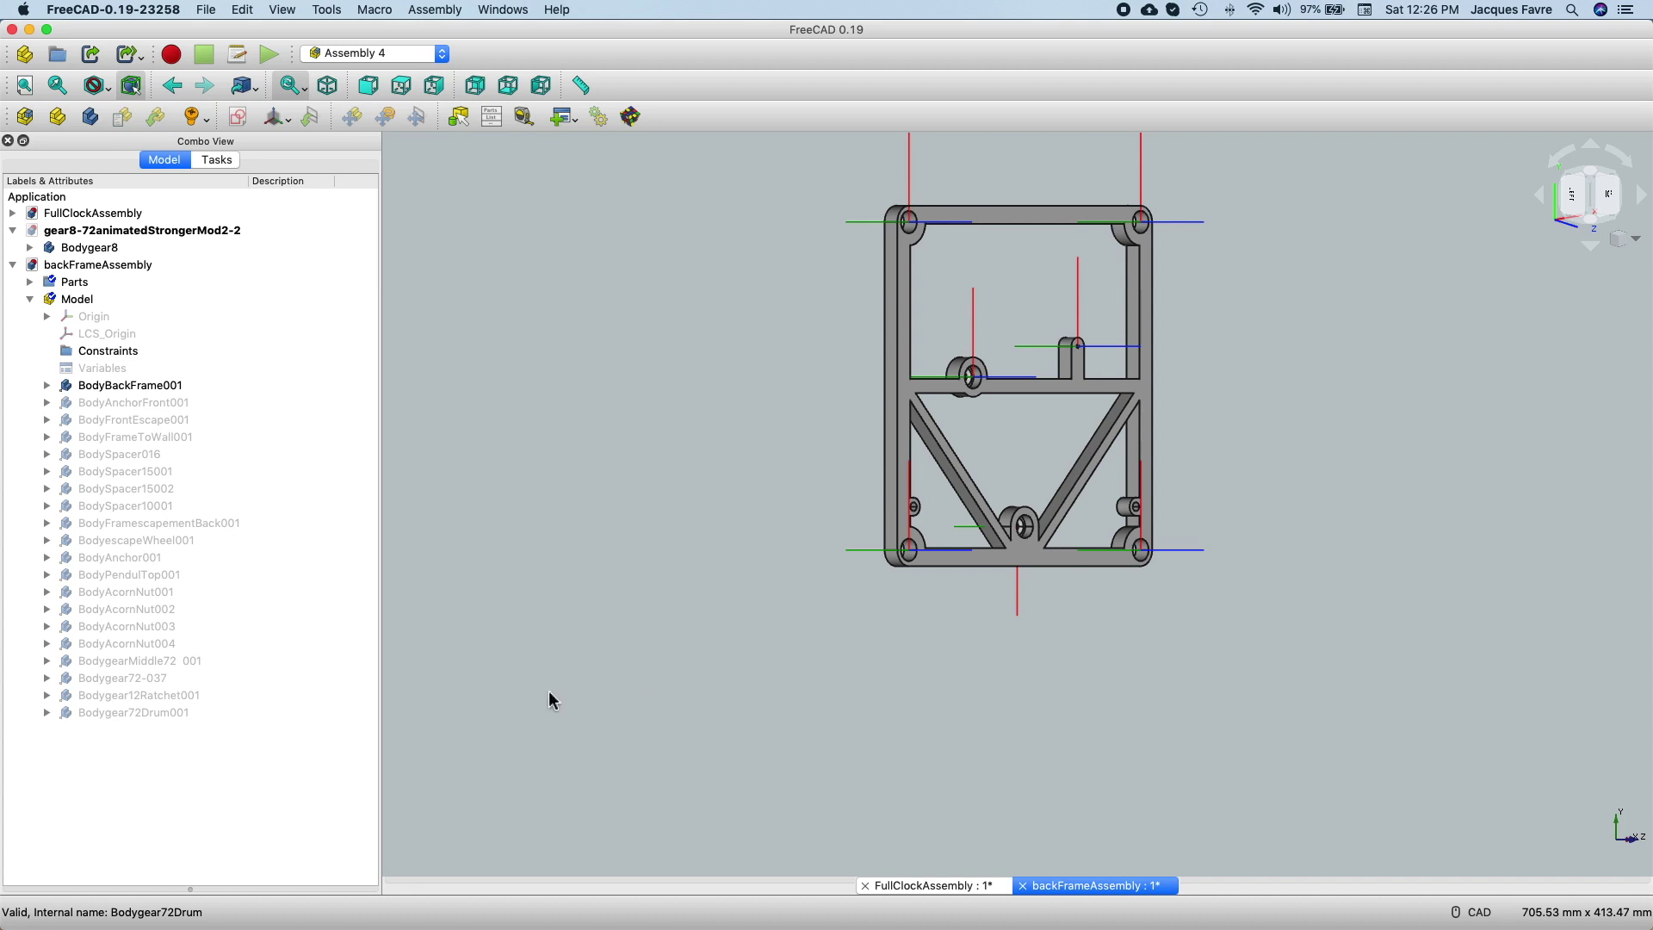
Step: Toggle visibility of the middle 72-tooth, Bodygear72-037, ratchet and drum gears
click(228, 660)
key(space)
click(220, 678)
key(space)
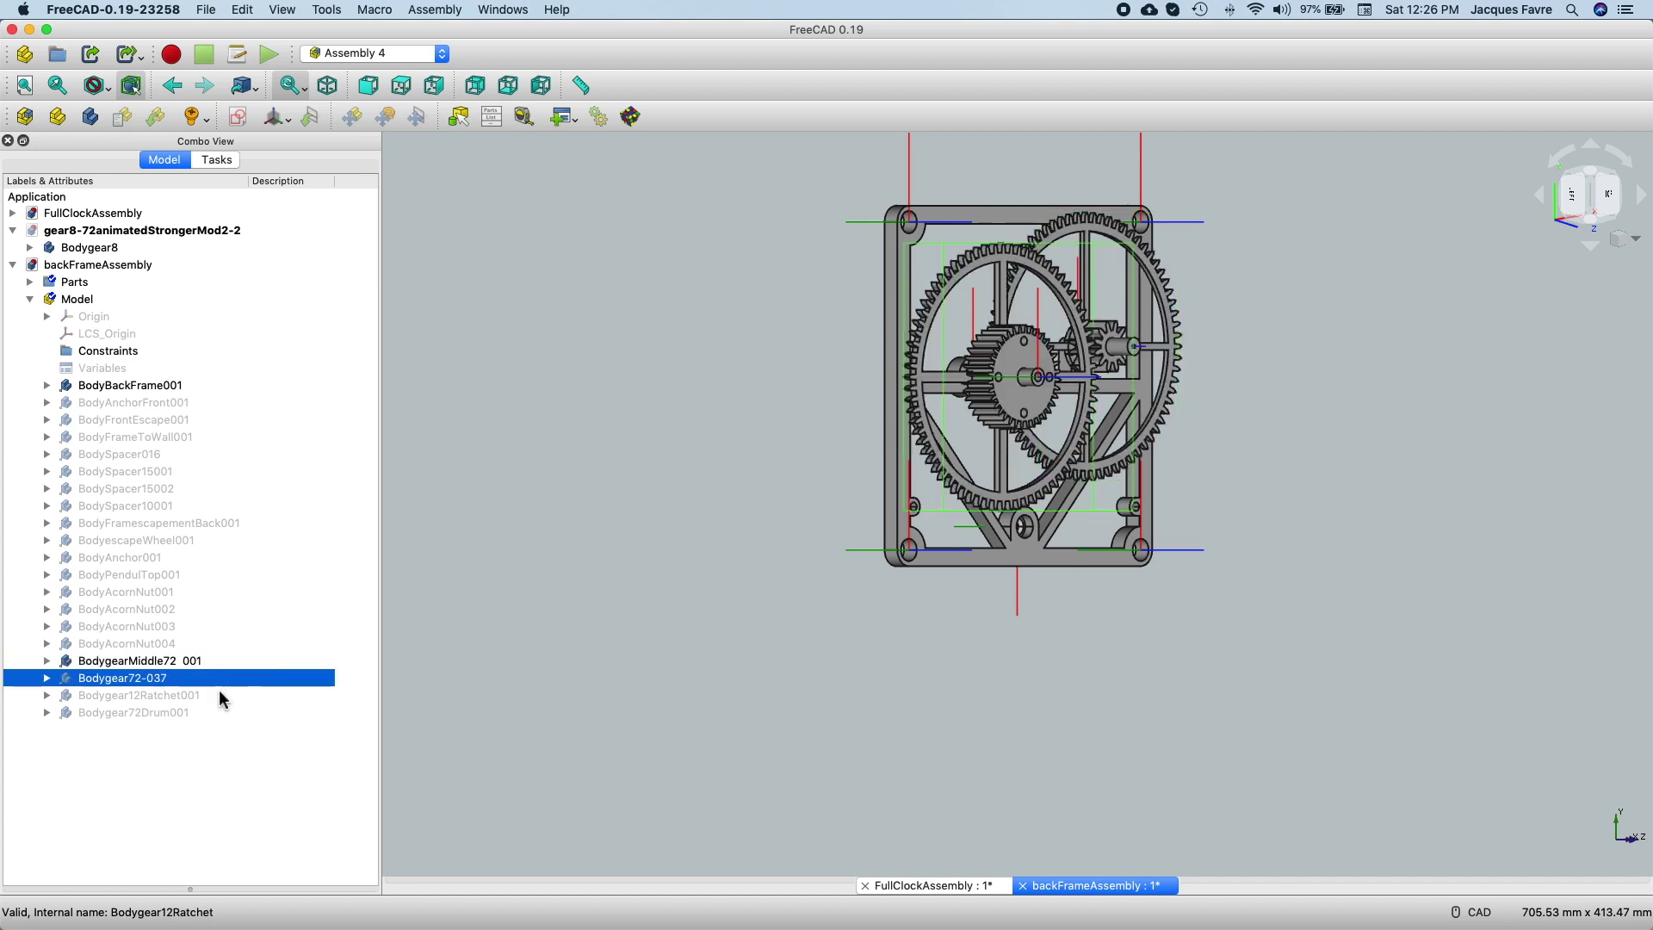
click(220, 696)
key(space)
click(219, 711)
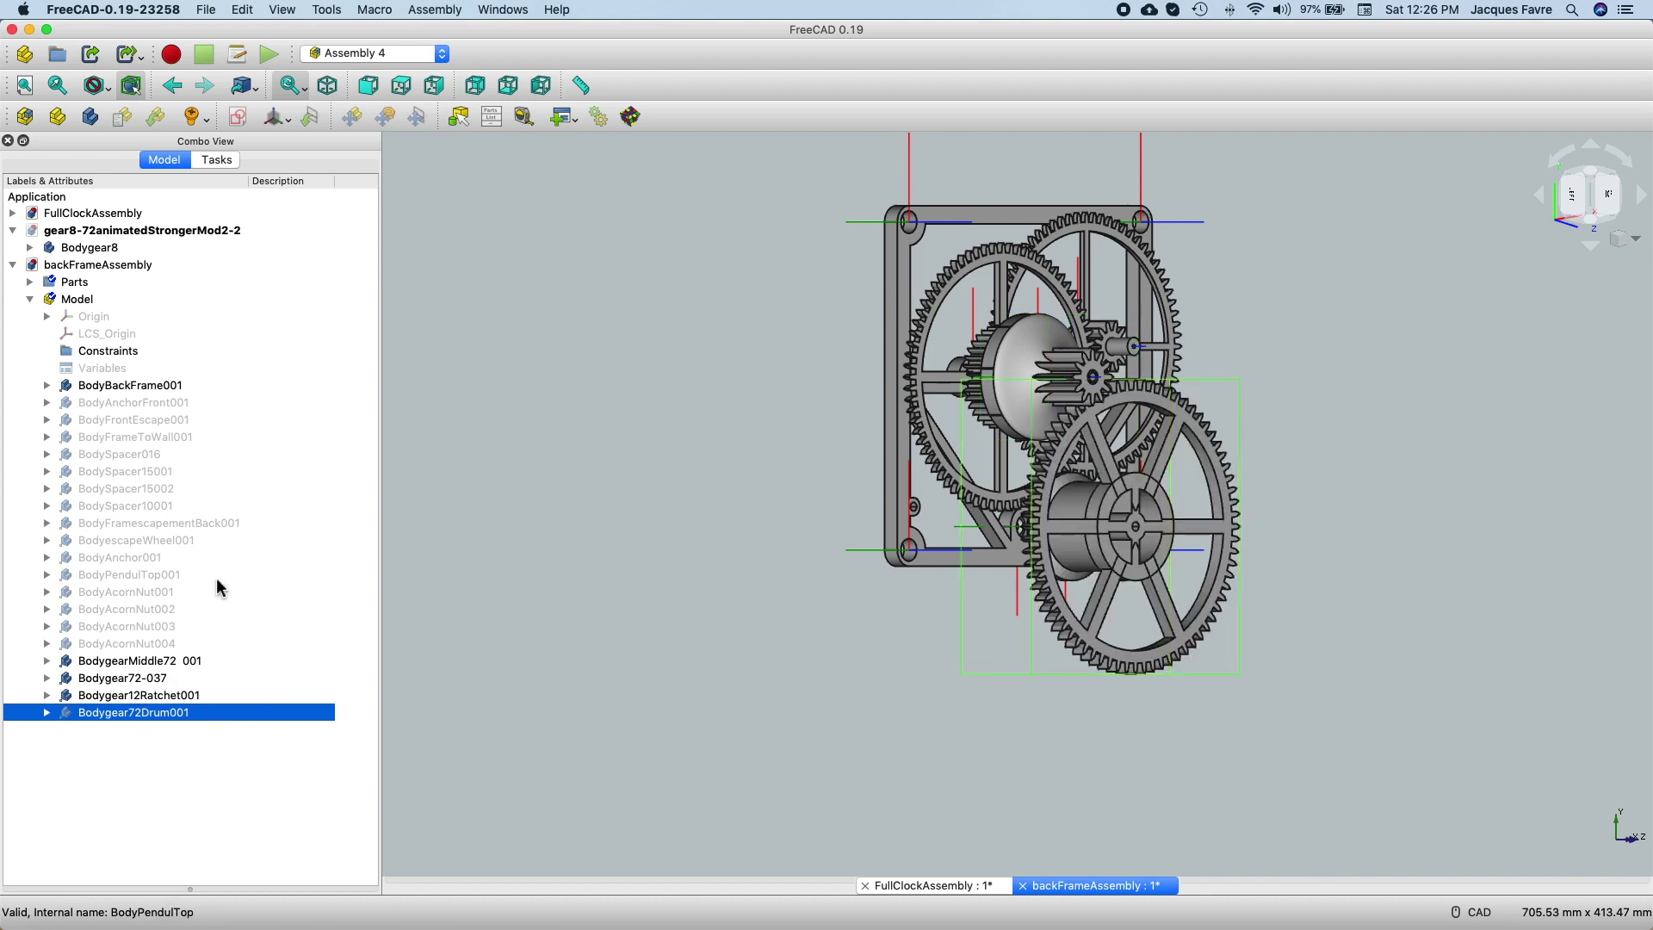
Step: Show the back escapement frame, escape wheel, front escape part and front anchor
click(258, 527)
key(space)
click(249, 539)
key(space)
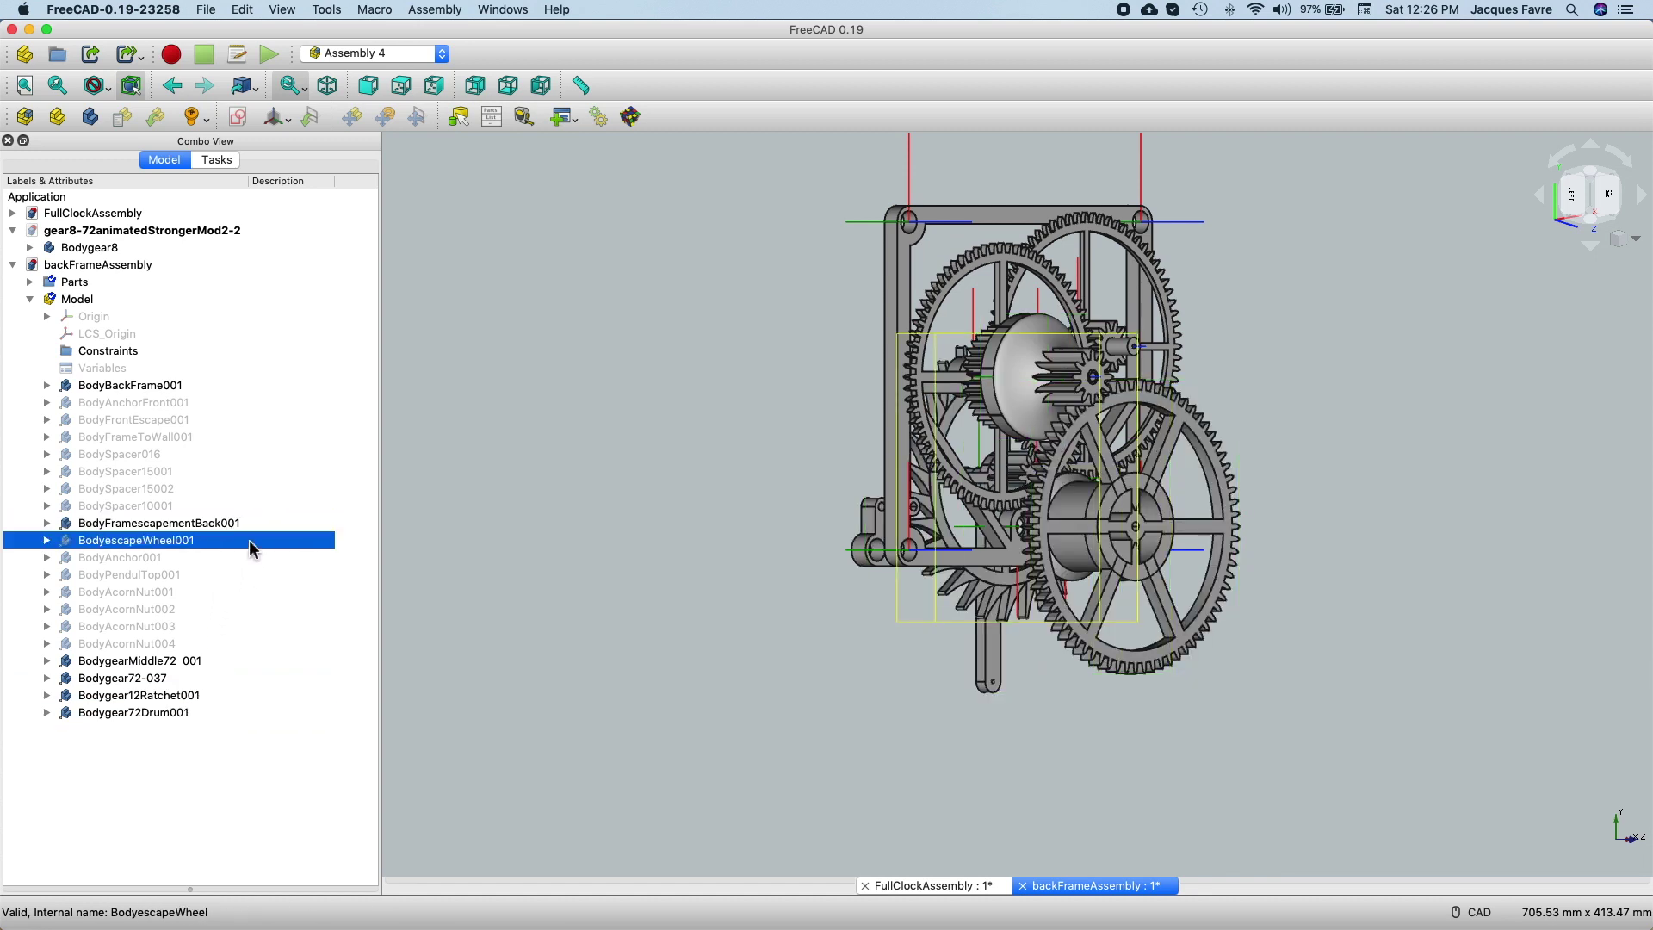
click(228, 422)
key(space)
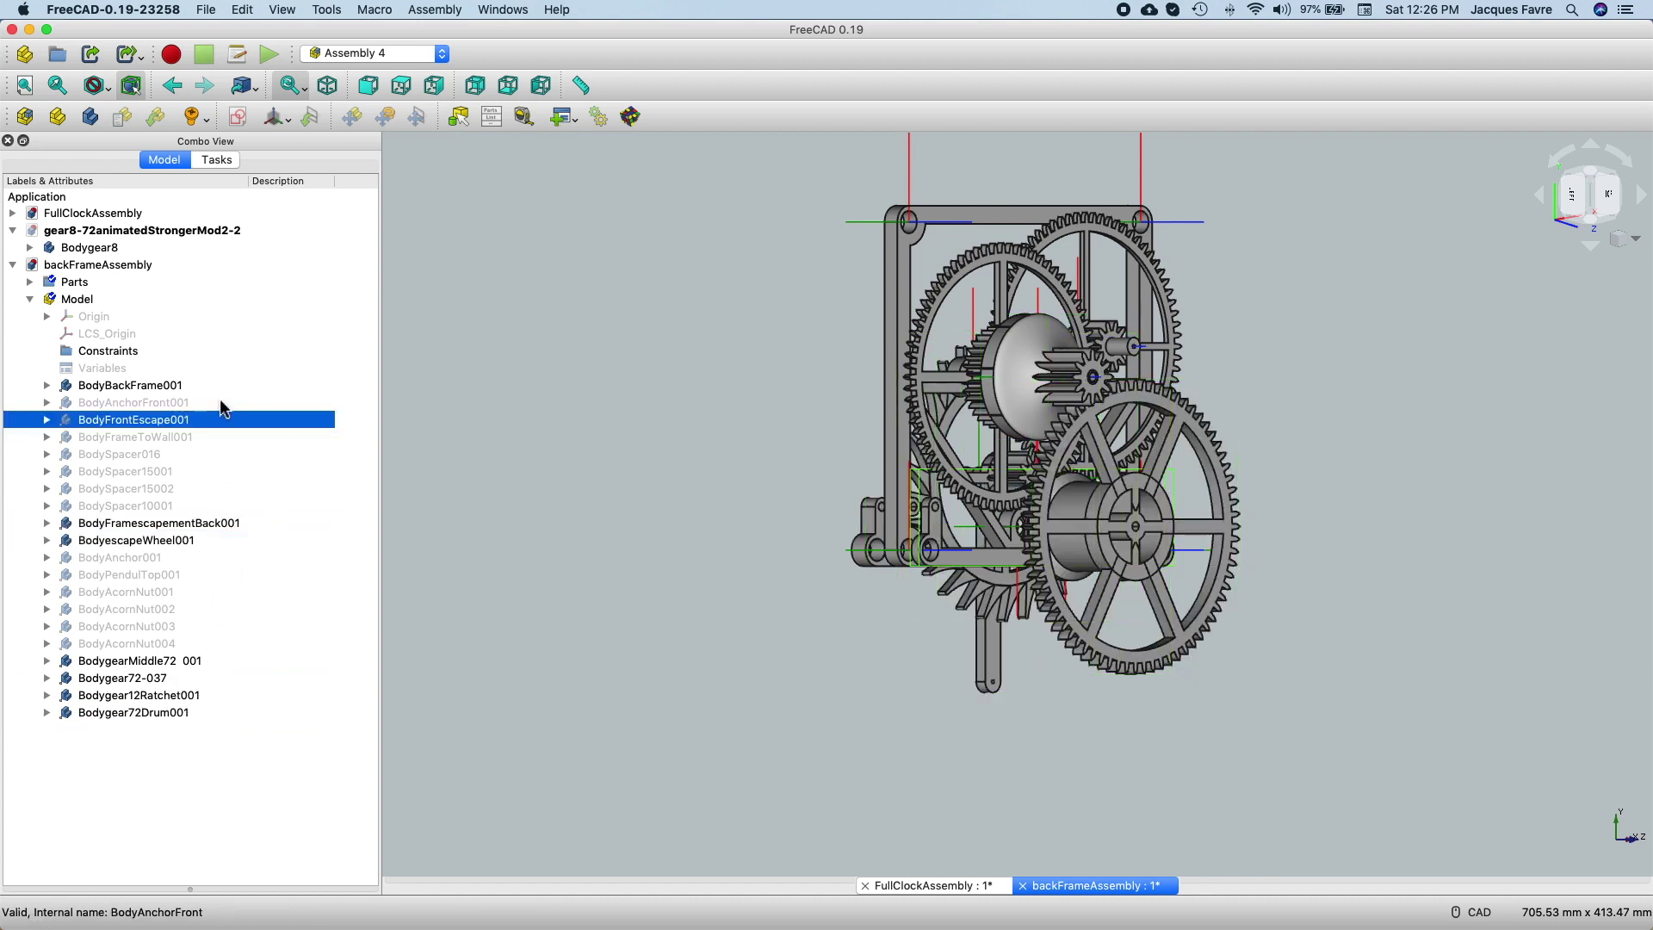
click(222, 403)
key(space)
Step: Show the frame-to-wall part and the three spacers
click(219, 435)
key(space)
click(220, 454)
key(space)
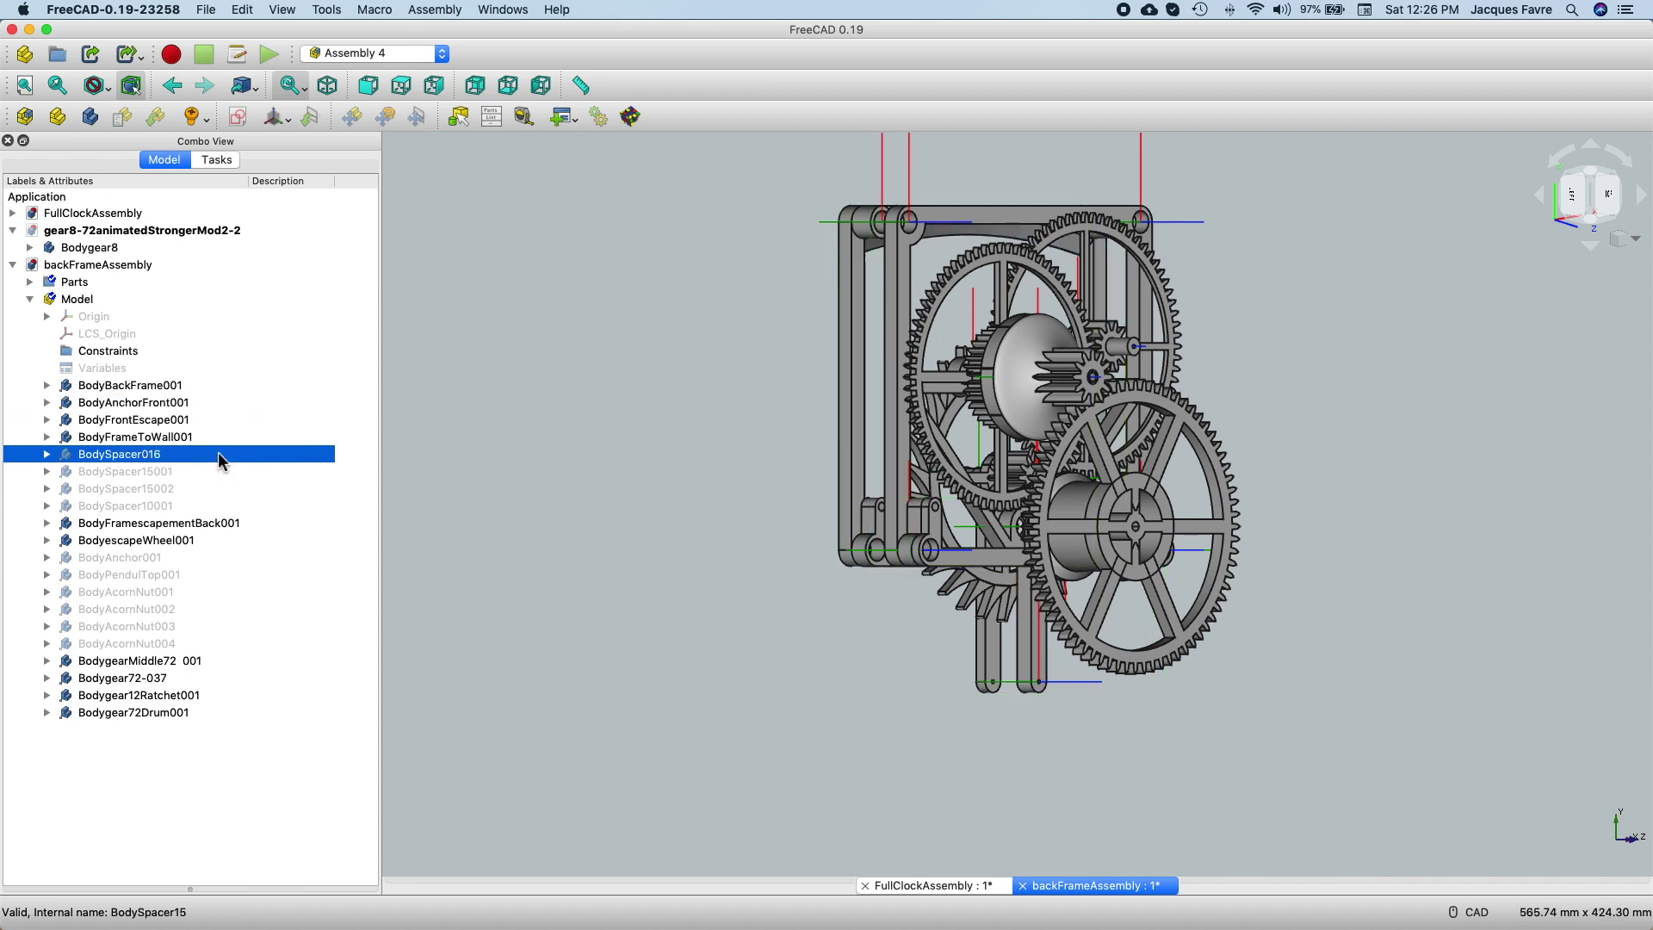
click(217, 471)
key(space)
click(215, 488)
key(space)
Step: Show the pendulum top, anchor and acorn nuts on the back frame
key(space)
click(221, 574)
key(space)
click(226, 591)
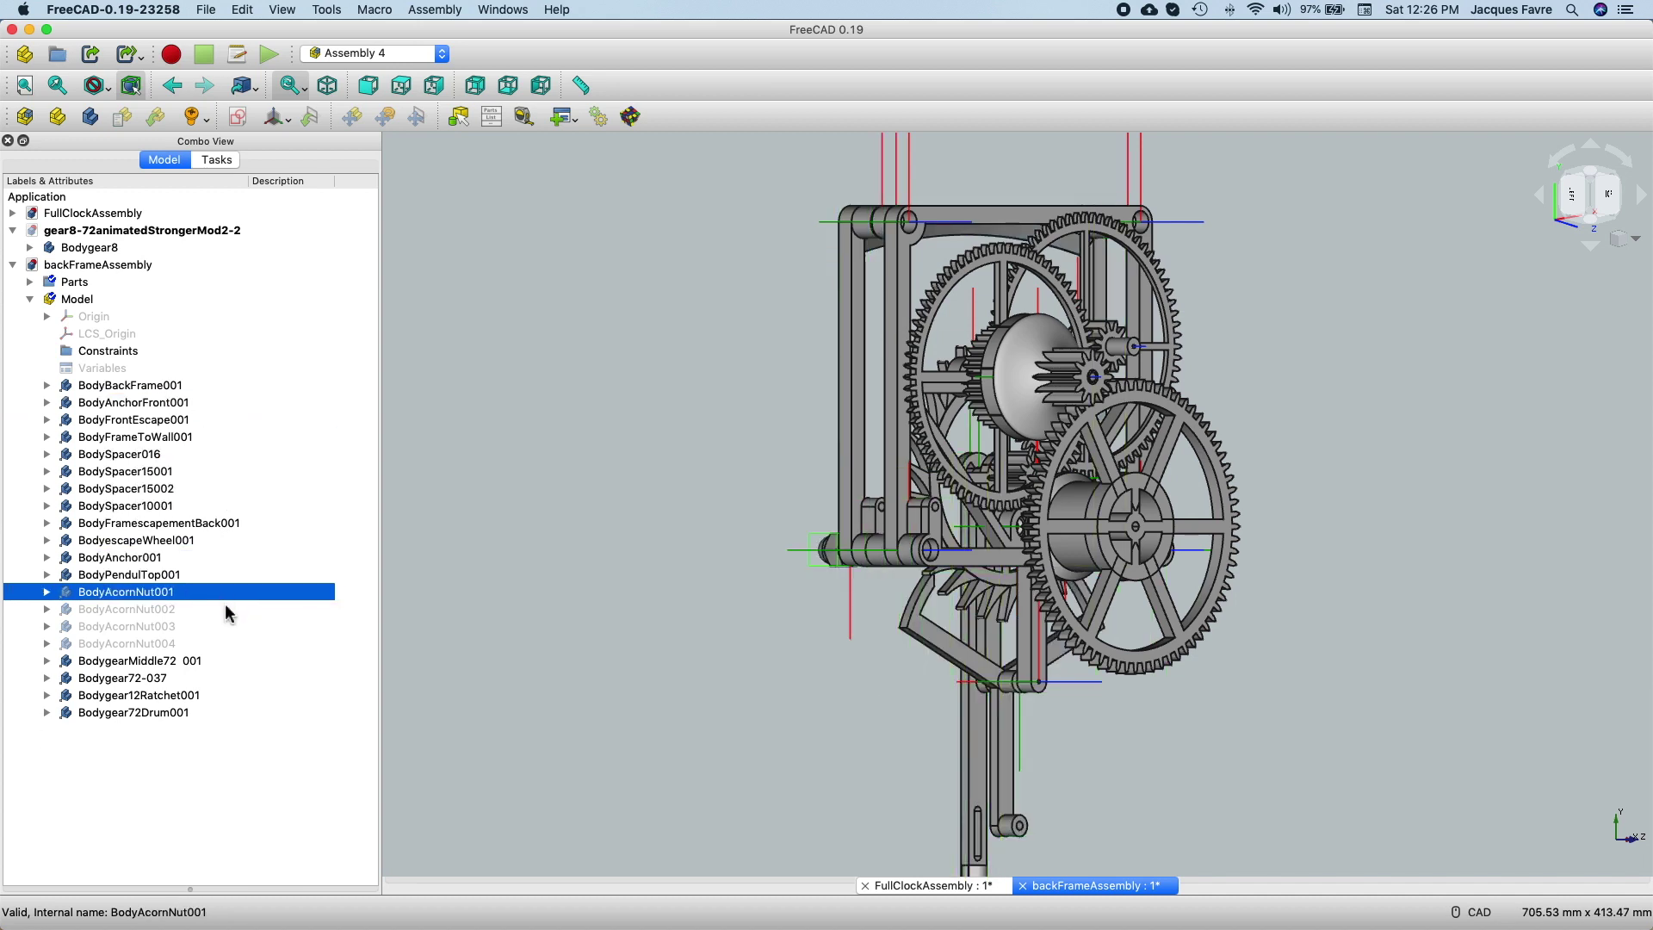
key(space)
click(229, 609)
key(space)
click(232, 643)
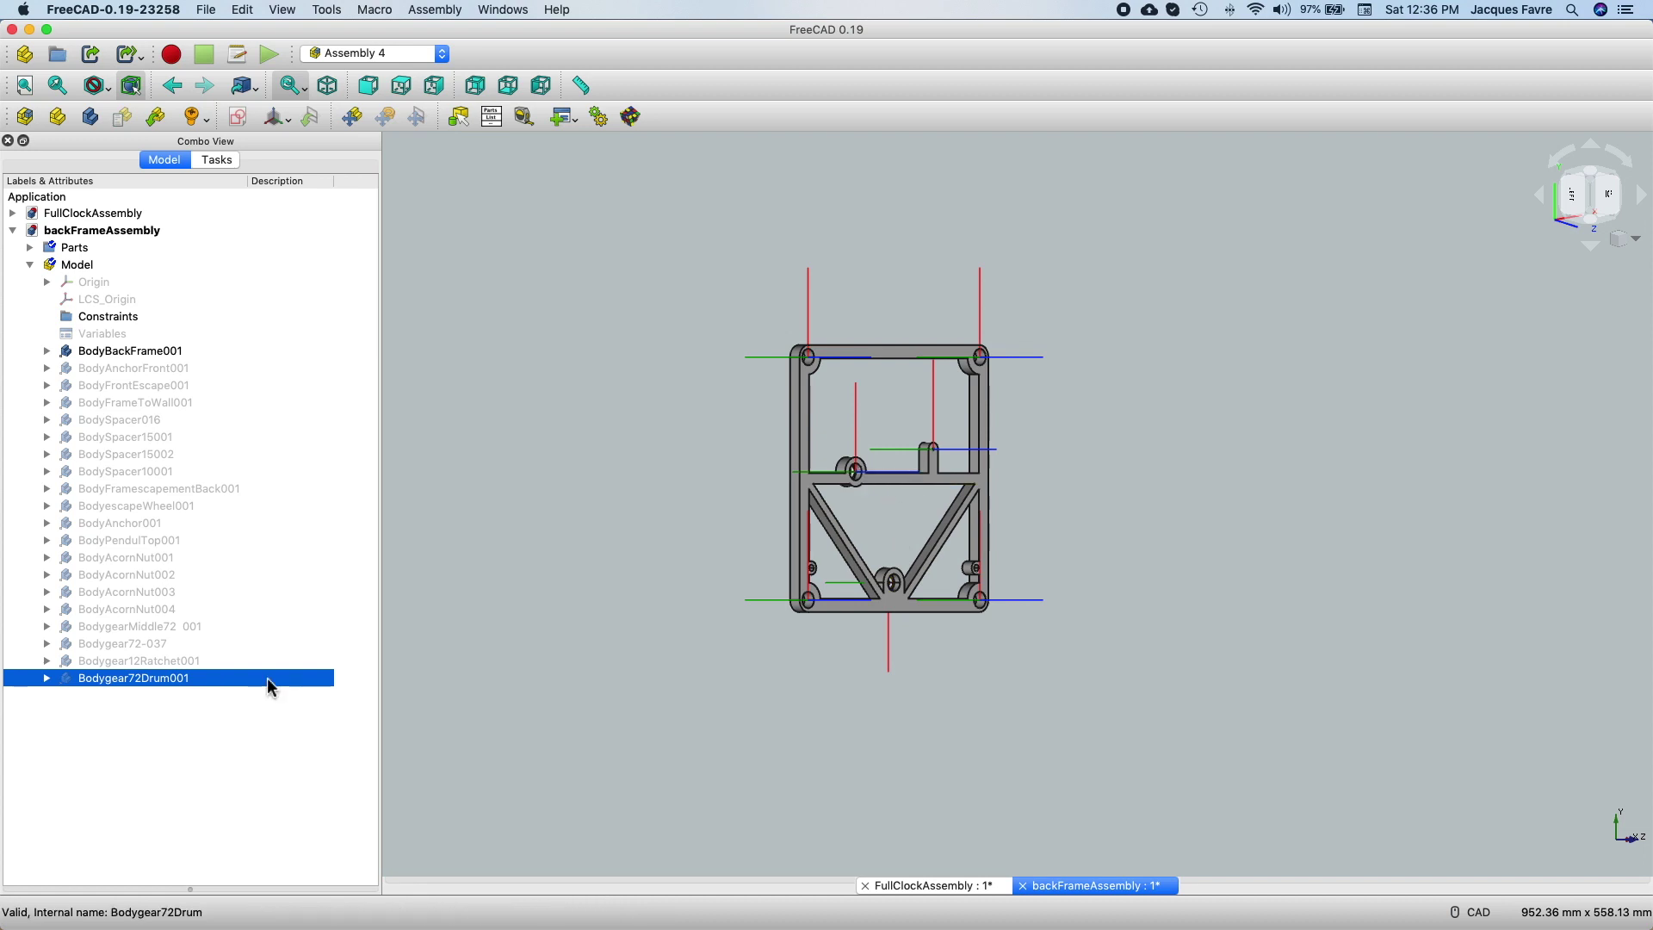
key(space)
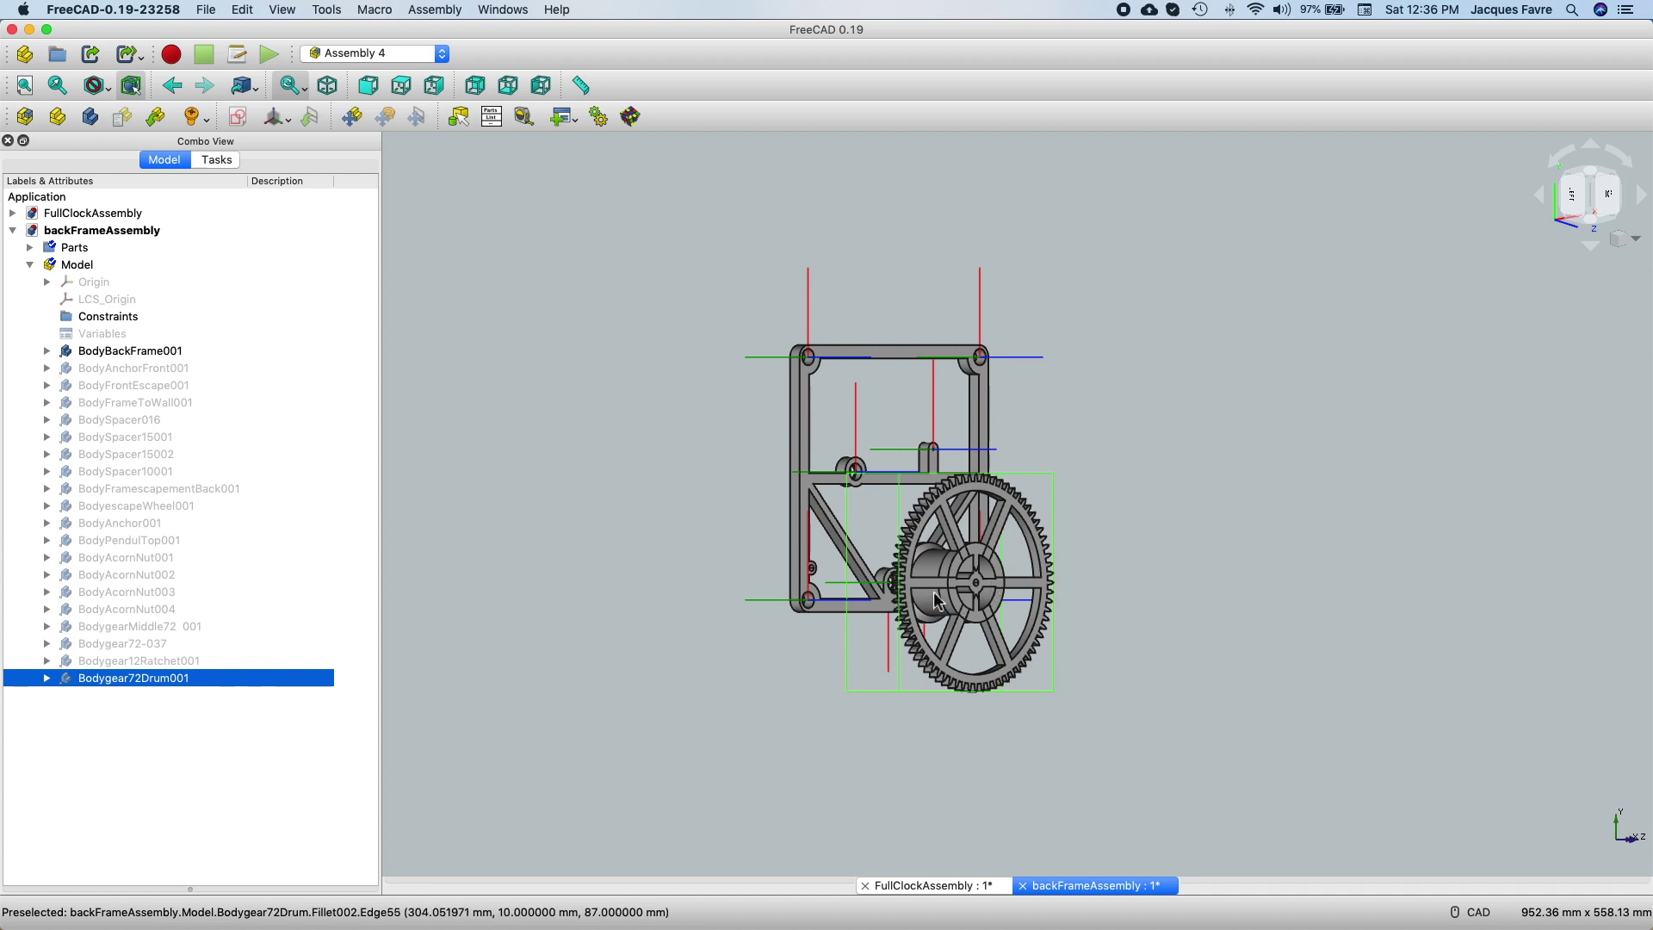
Step: Re-show the ratchet, Bodygear72-037 and middle 72-tooth gears
click(222, 661)
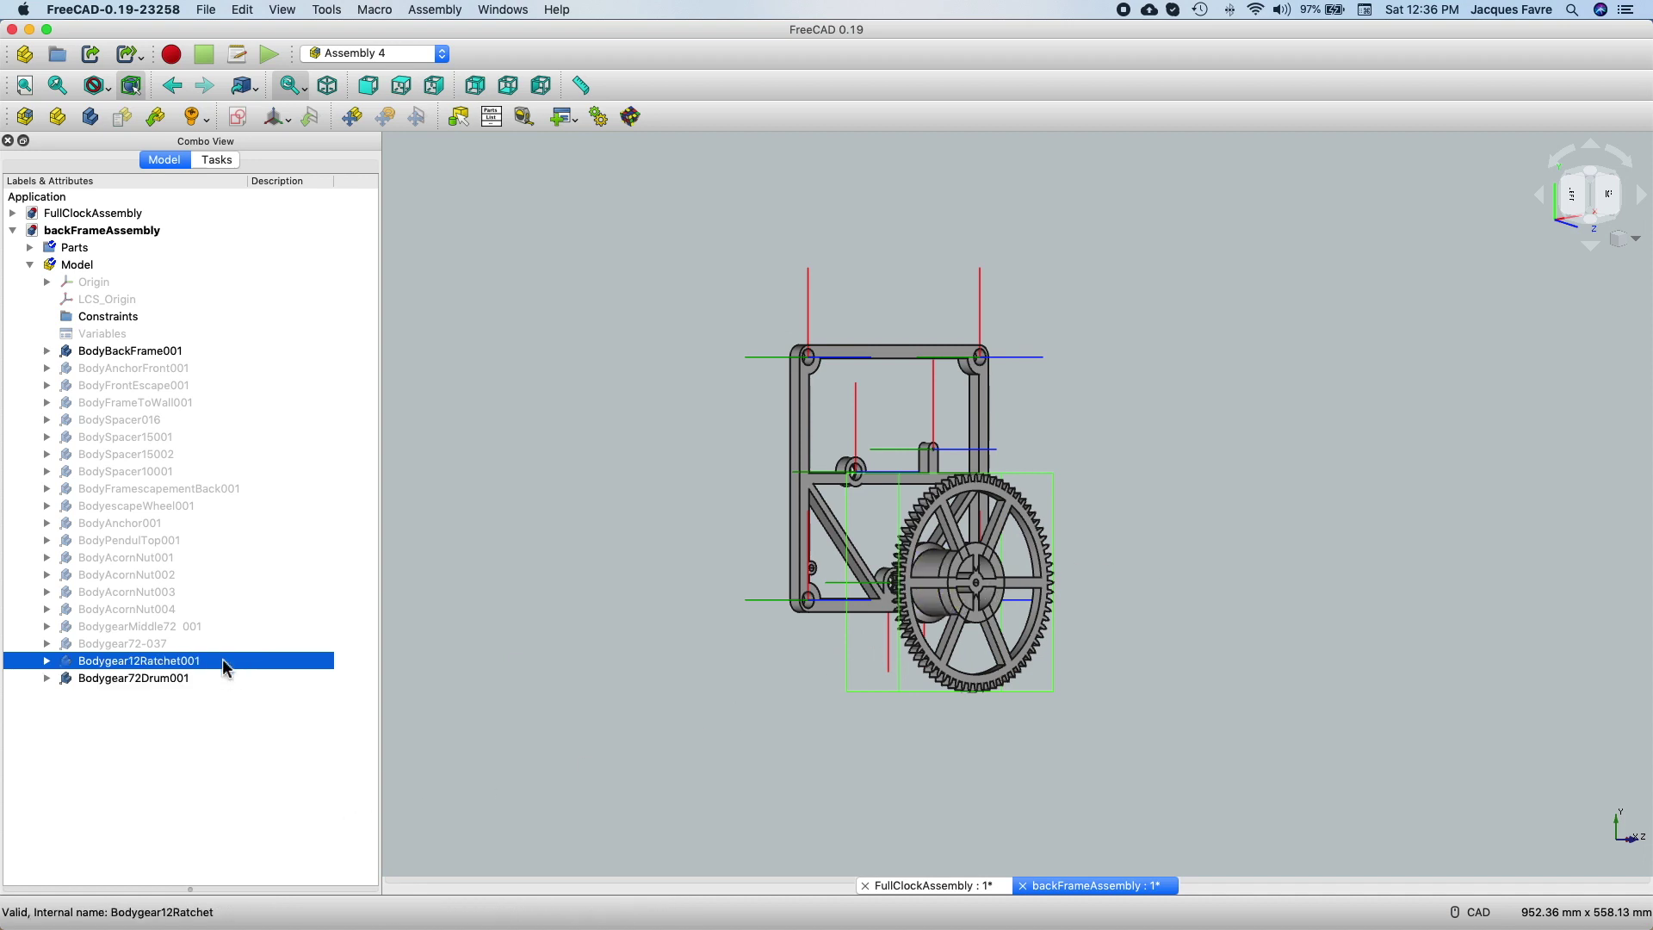
key(space)
click(224, 643)
key(space)
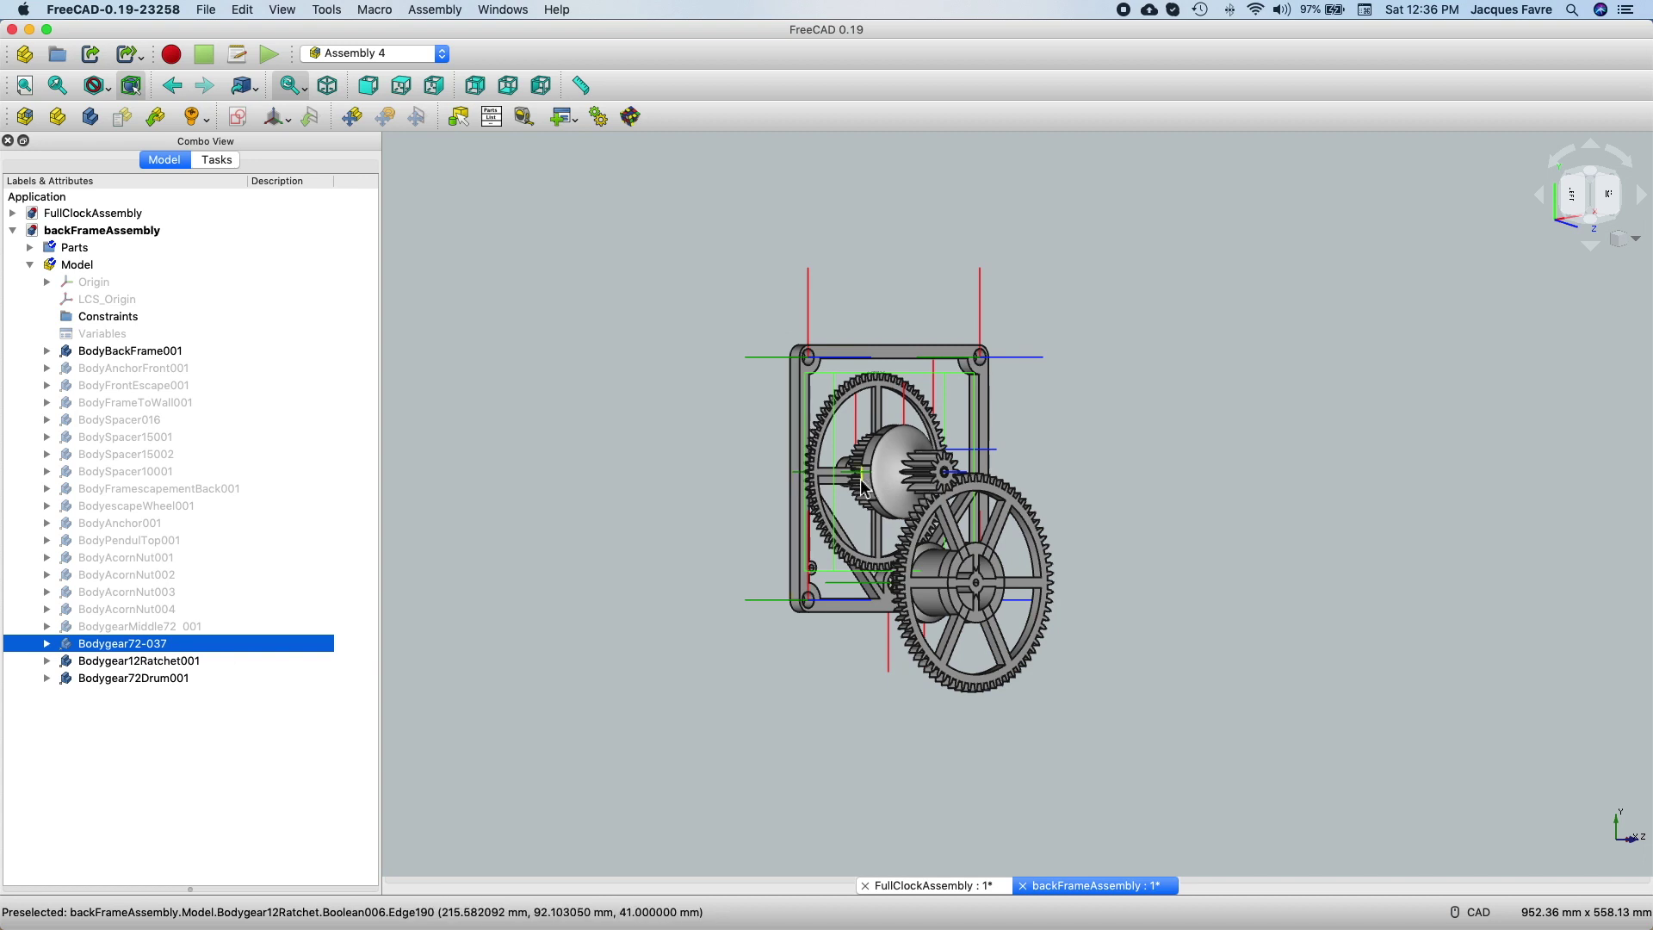
click(241, 626)
key(space)
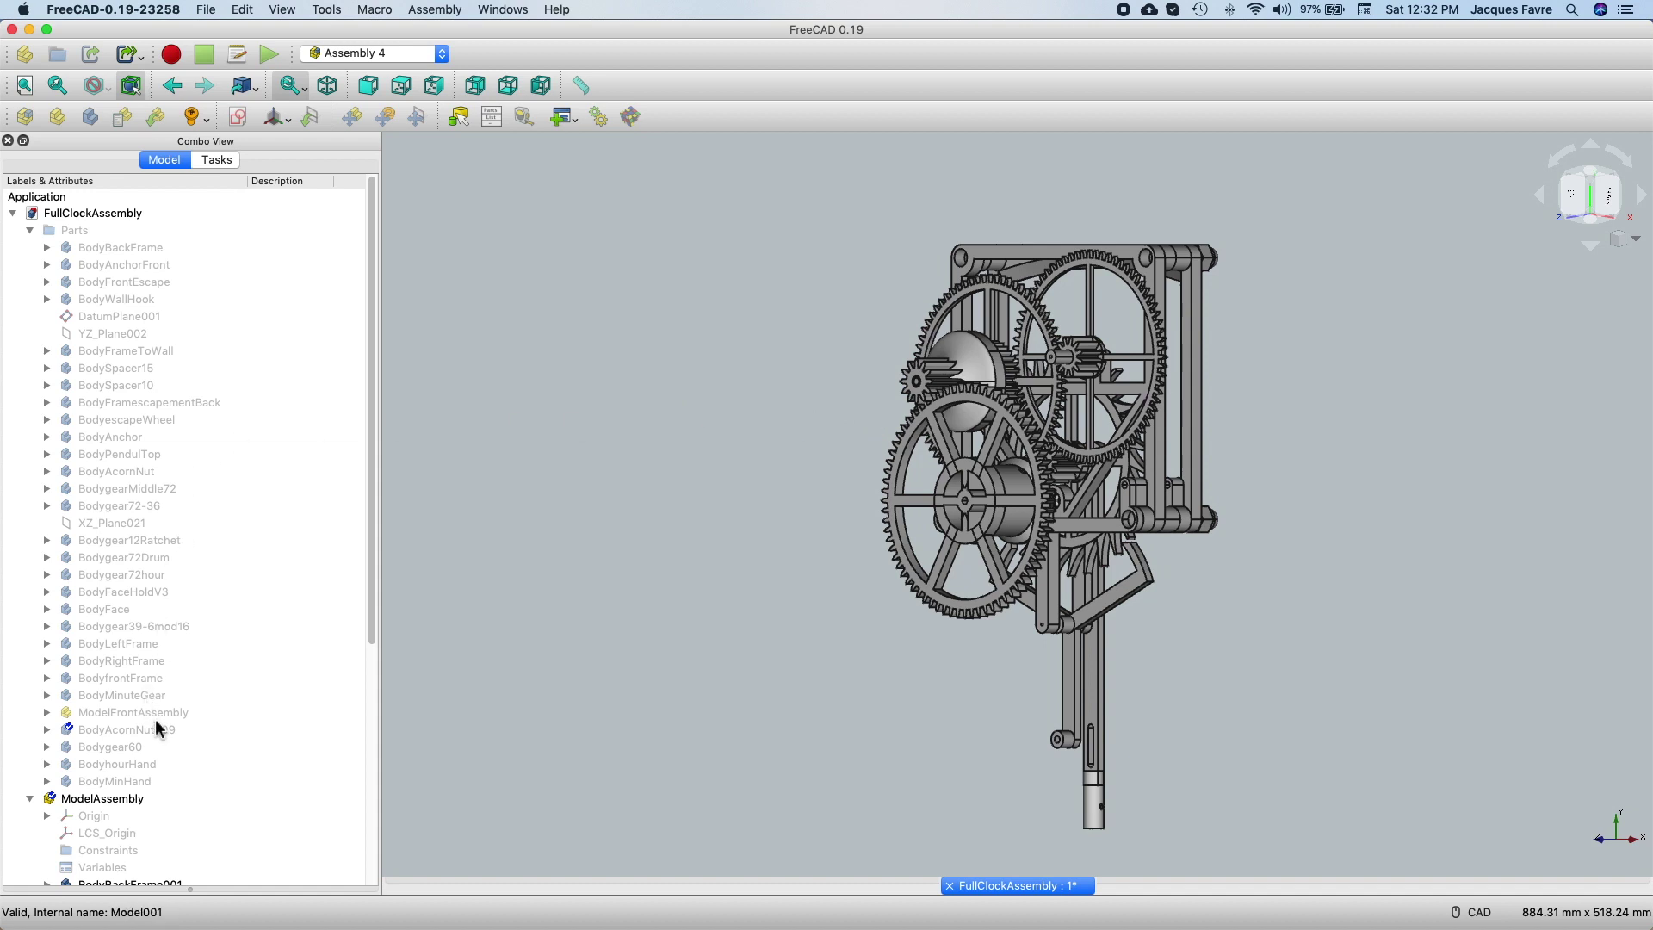
Step: Show the linked Model001001 front assembly under ModelAssembly, then clear the selection
click(208, 720)
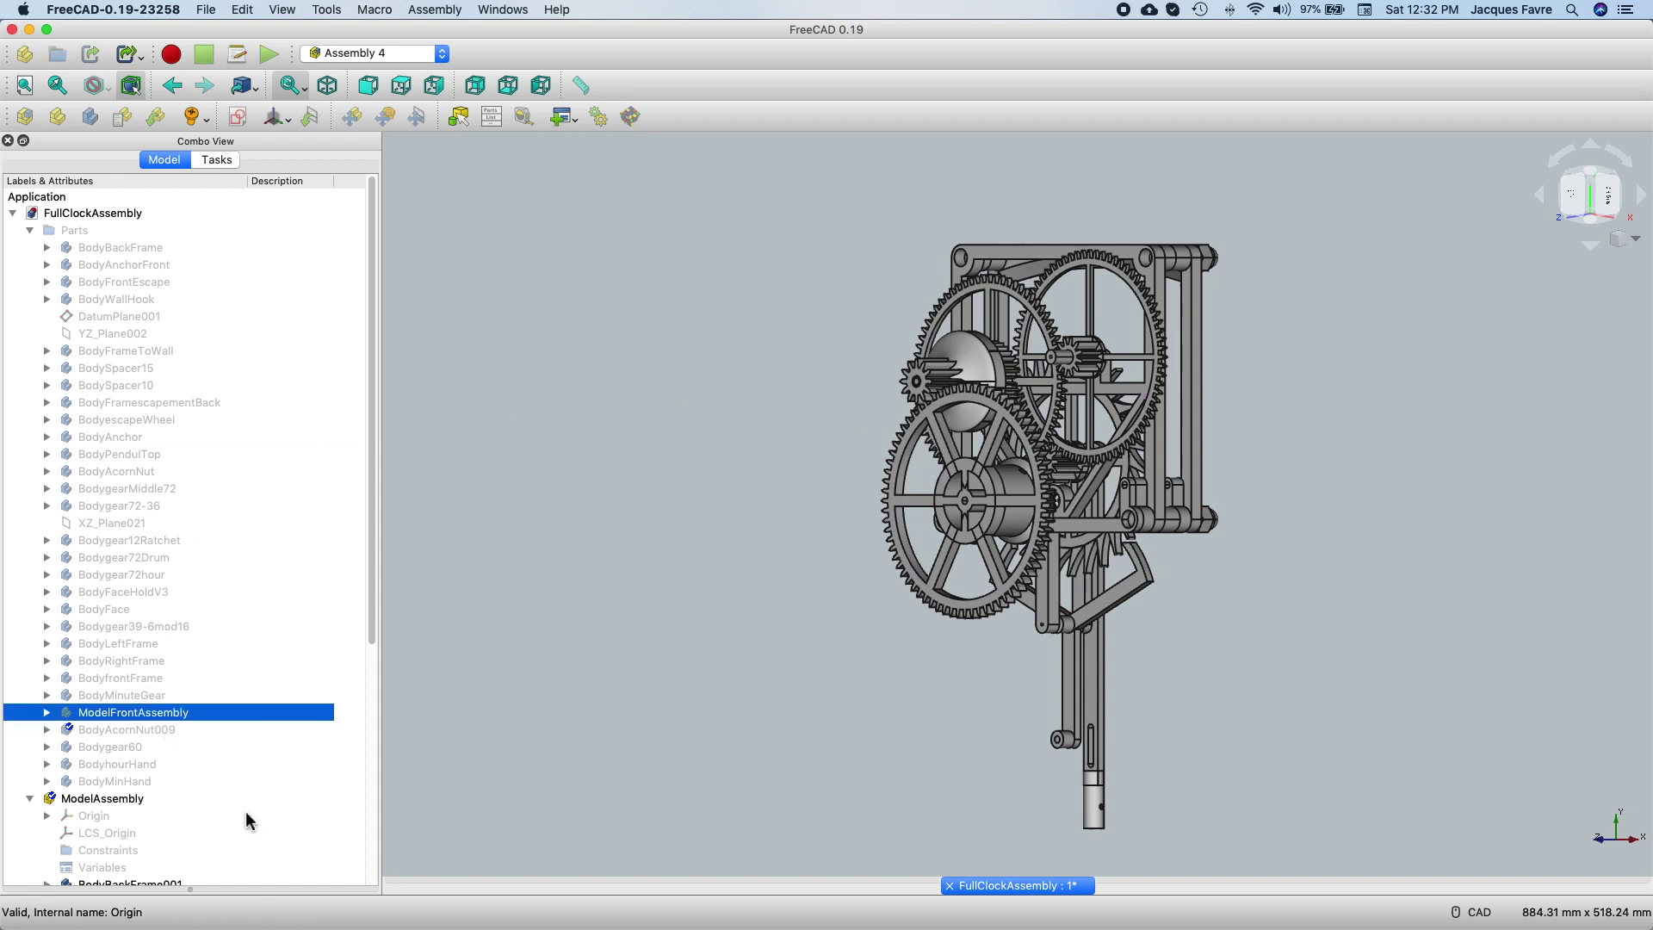
scroll(246, 820, down, 7)
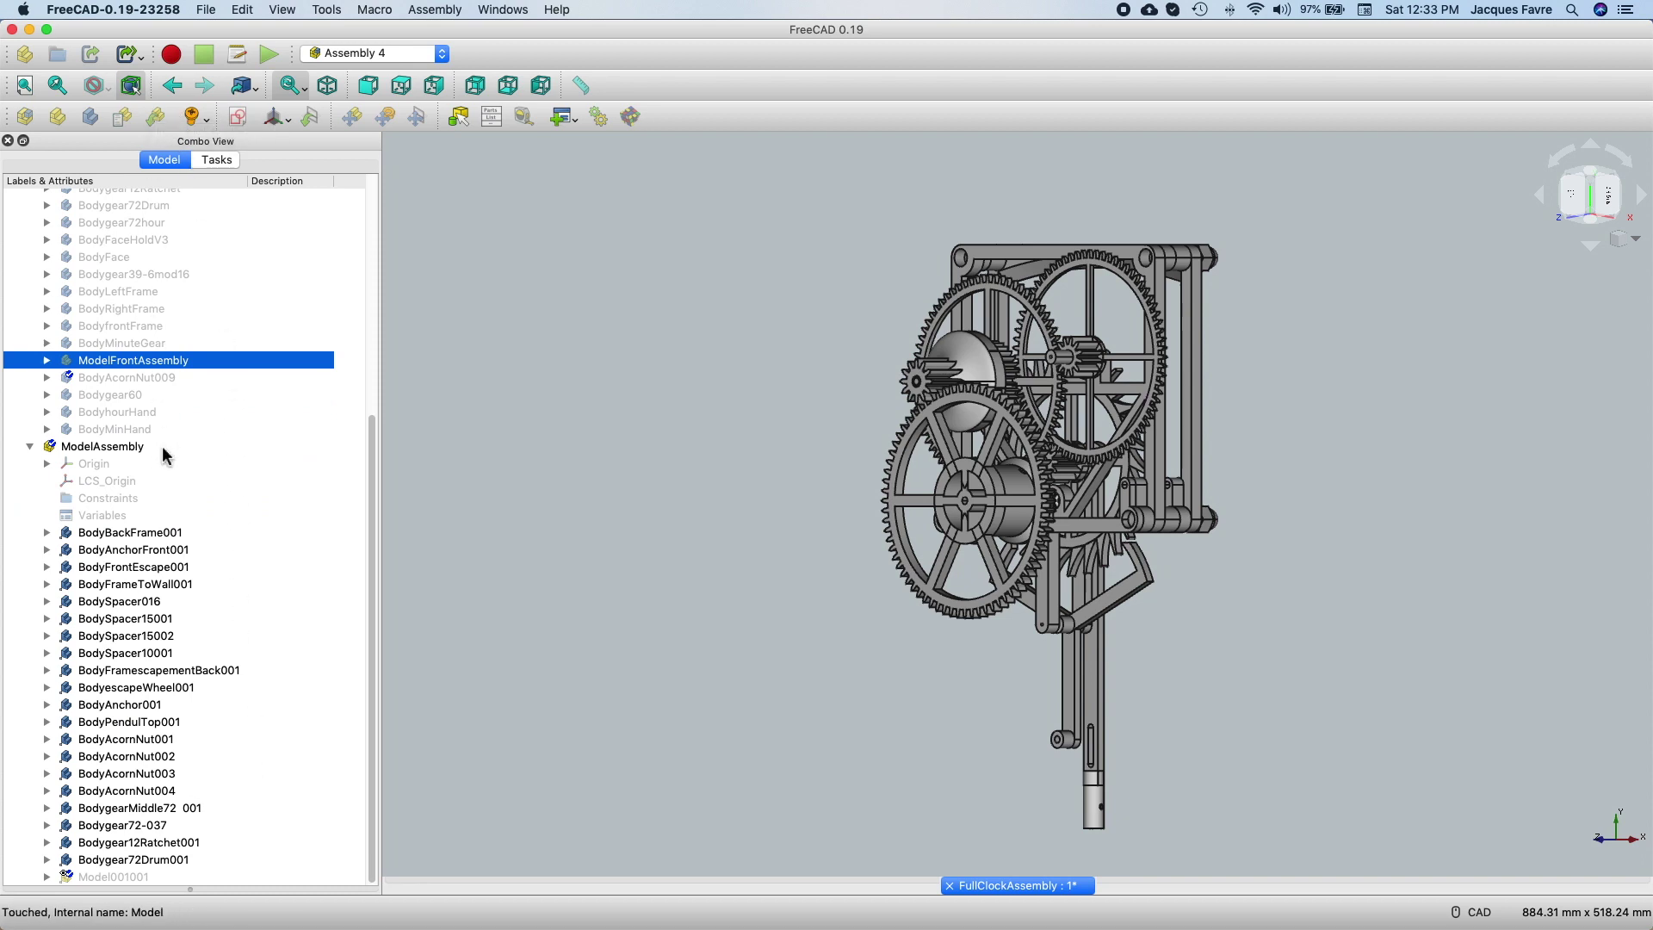
scroll(166, 455, up, 2)
scroll(166, 455, down, 2)
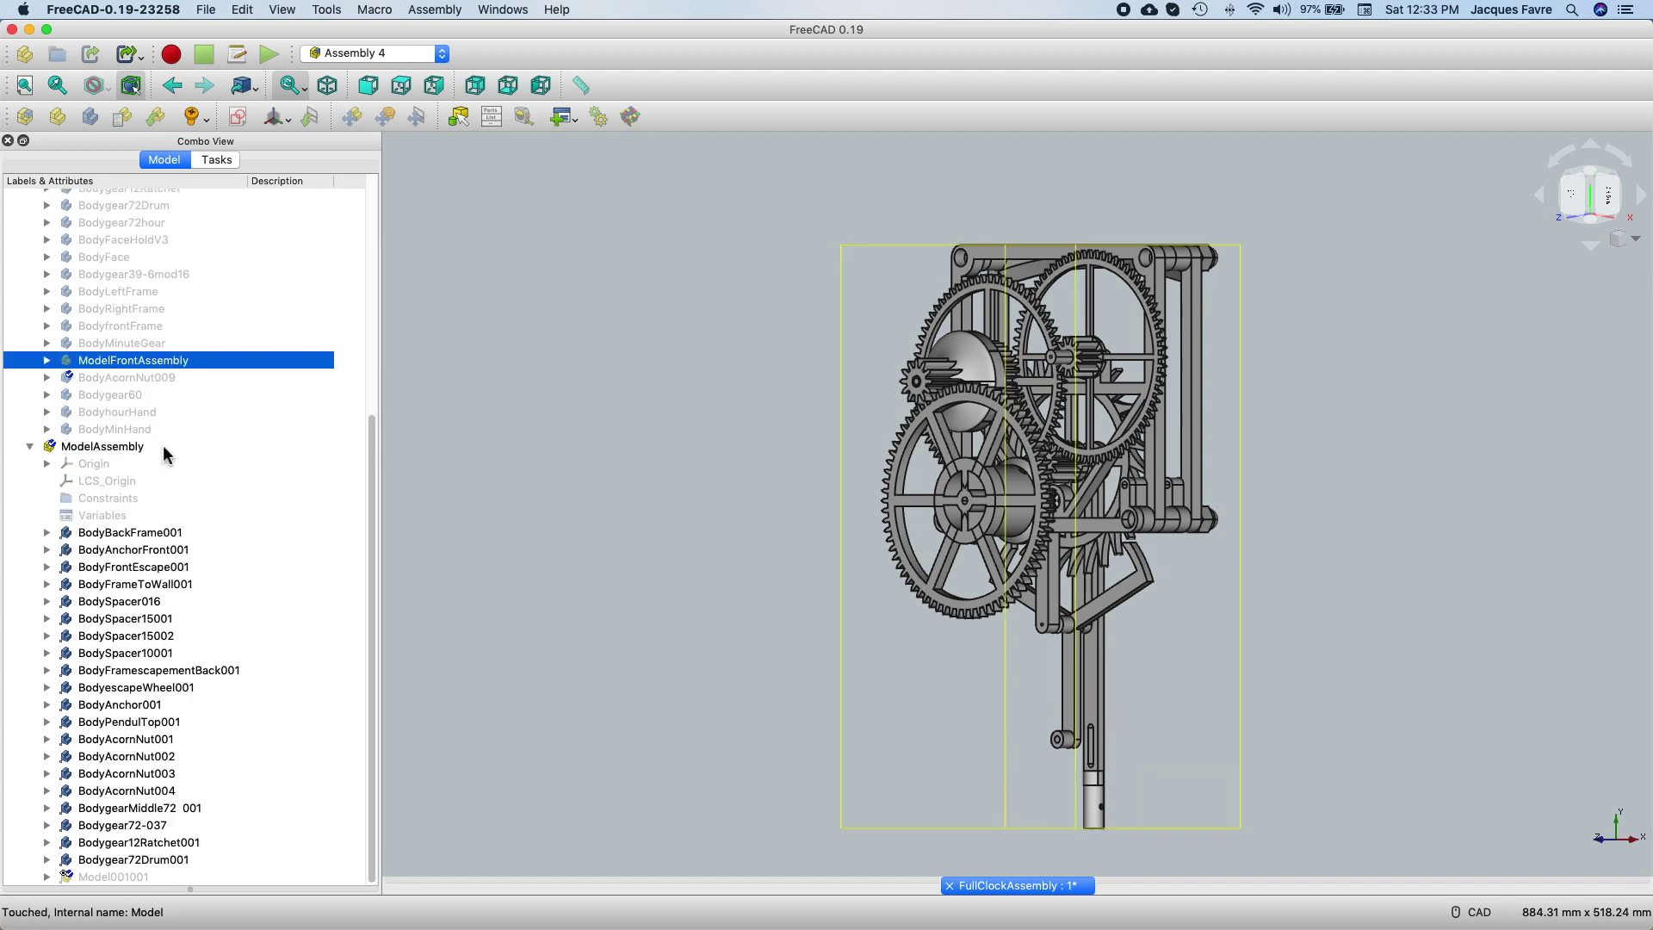
click(214, 876)
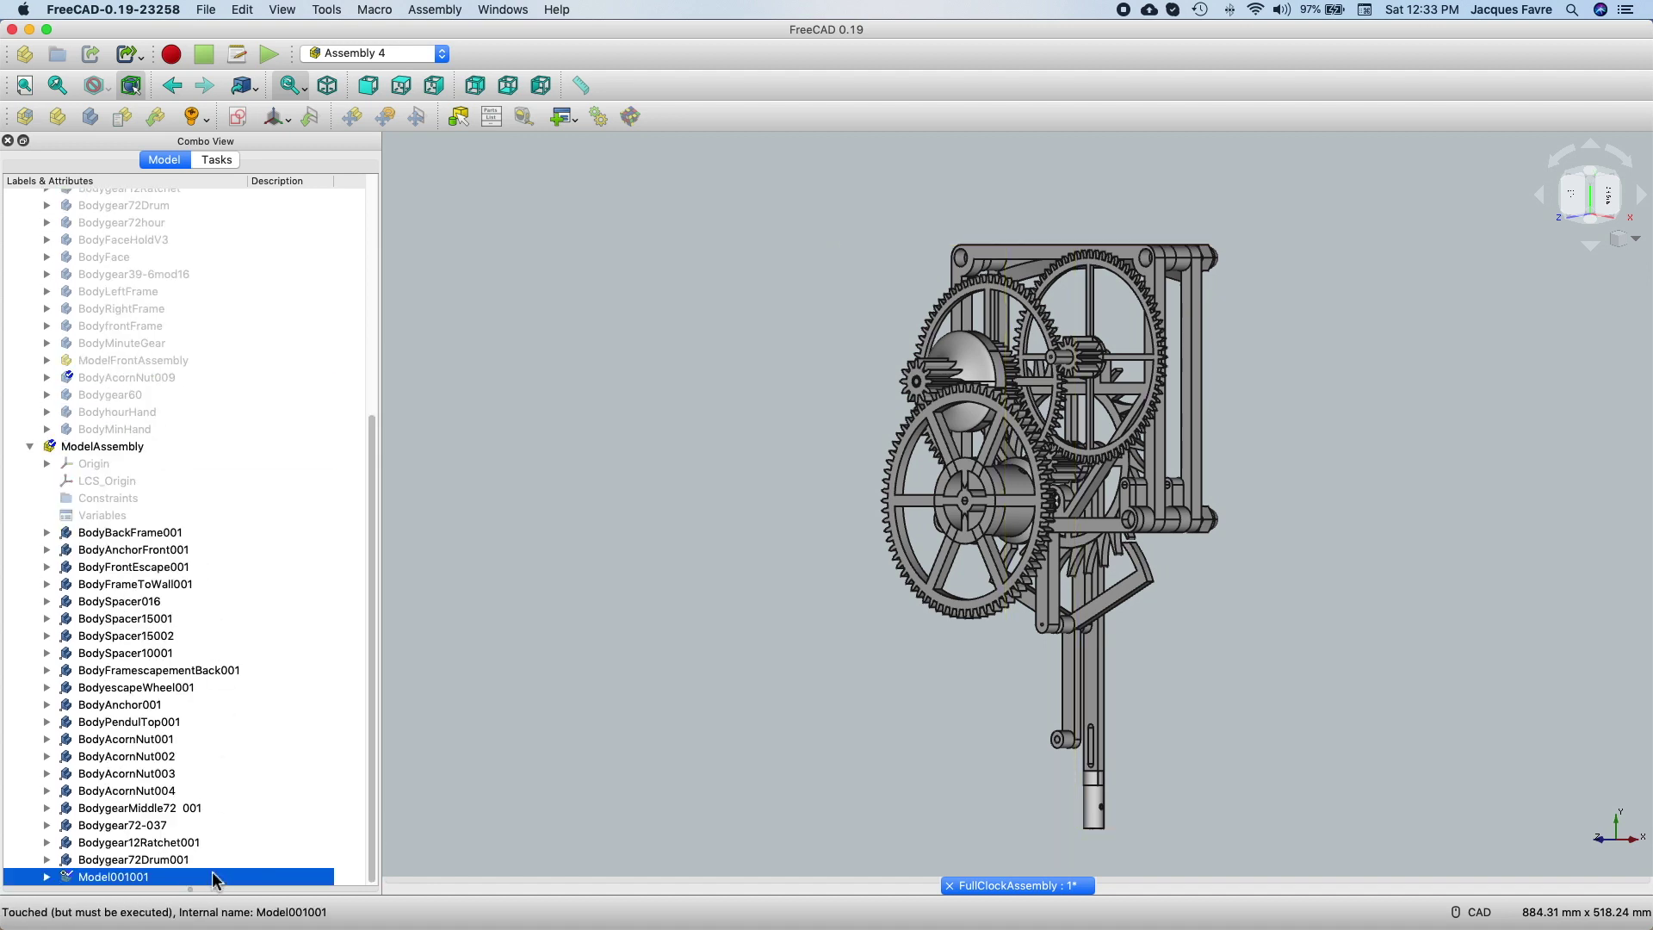
key(space)
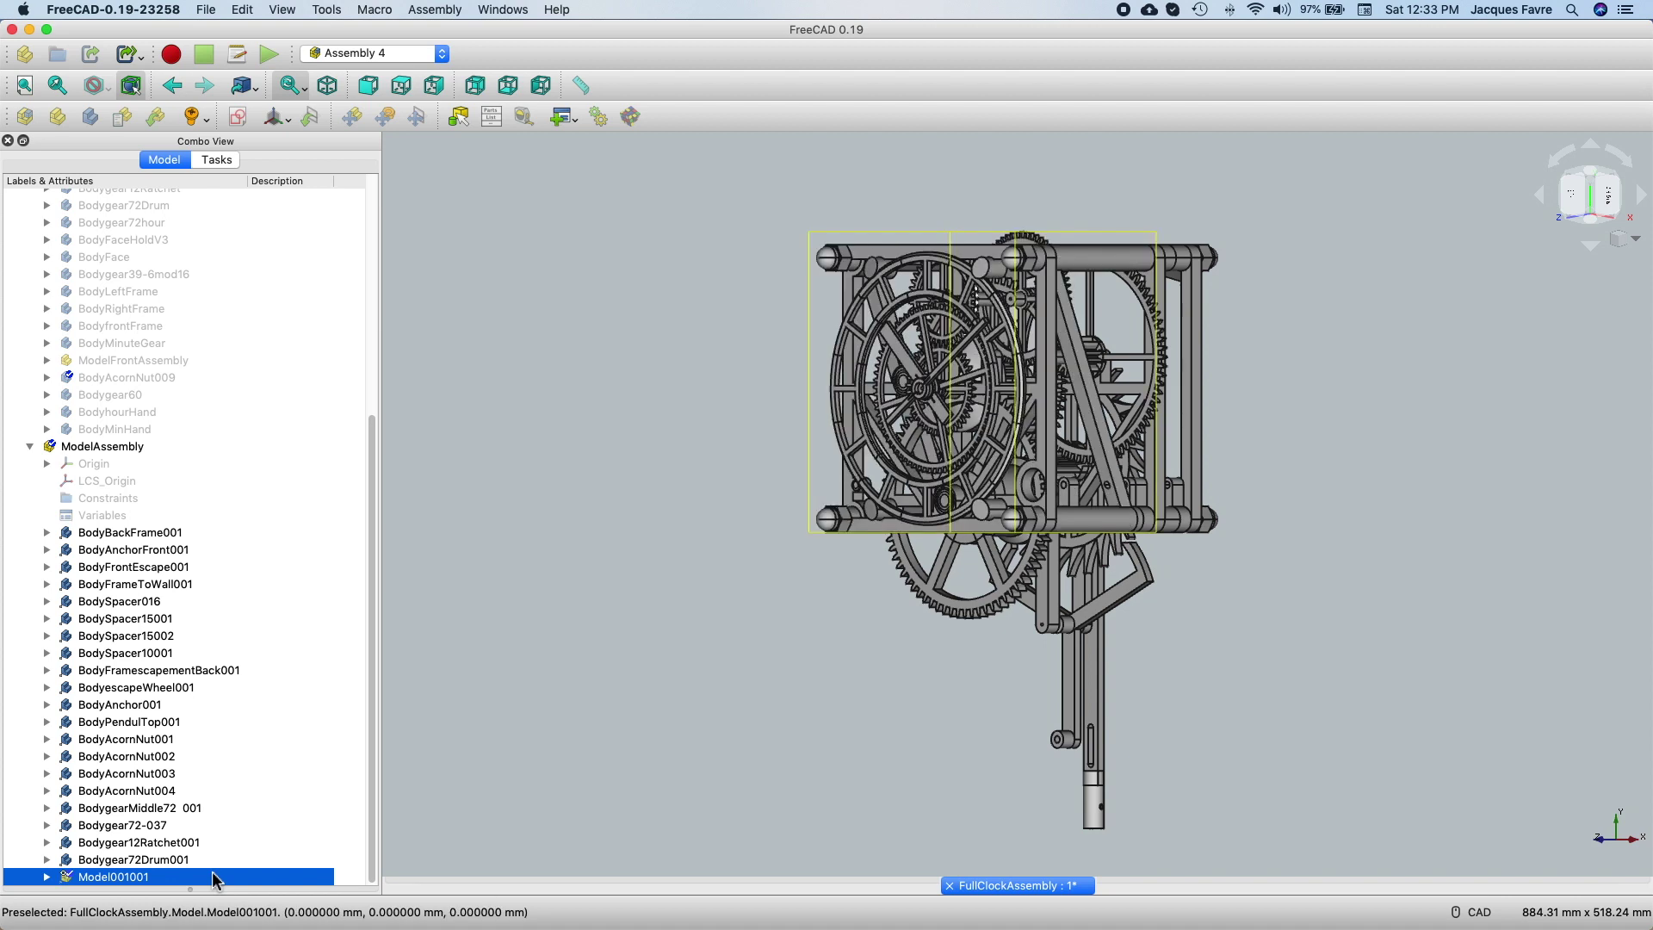
click(805, 758)
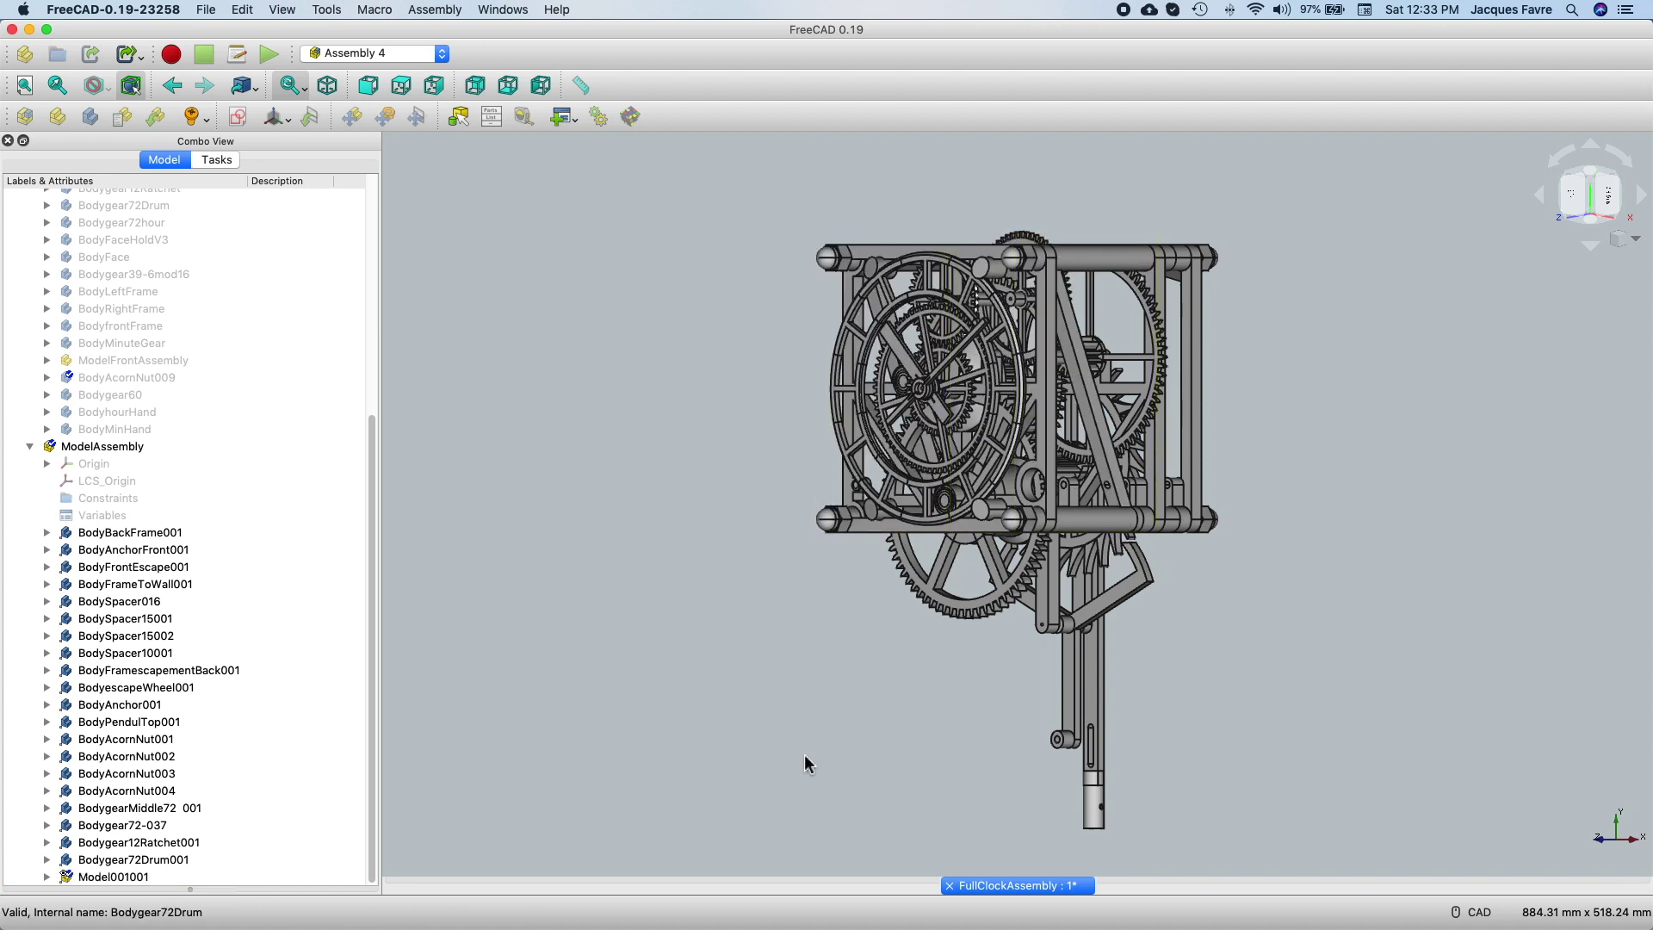